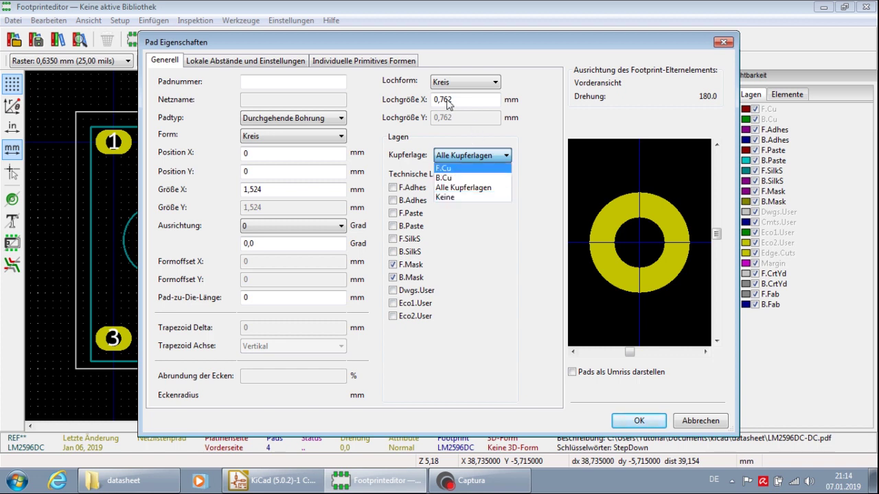
- Review the copper layer options in the pad properties and dismiss them without changes
click(539, 156)
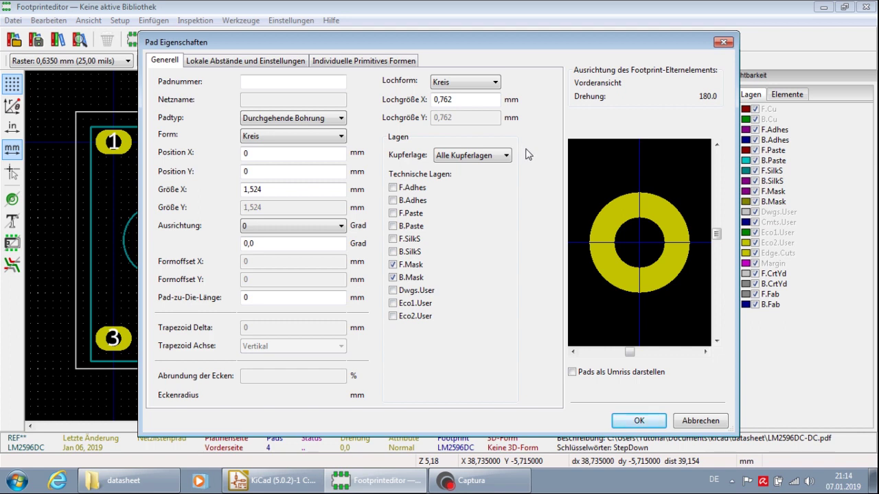
click(504, 156)
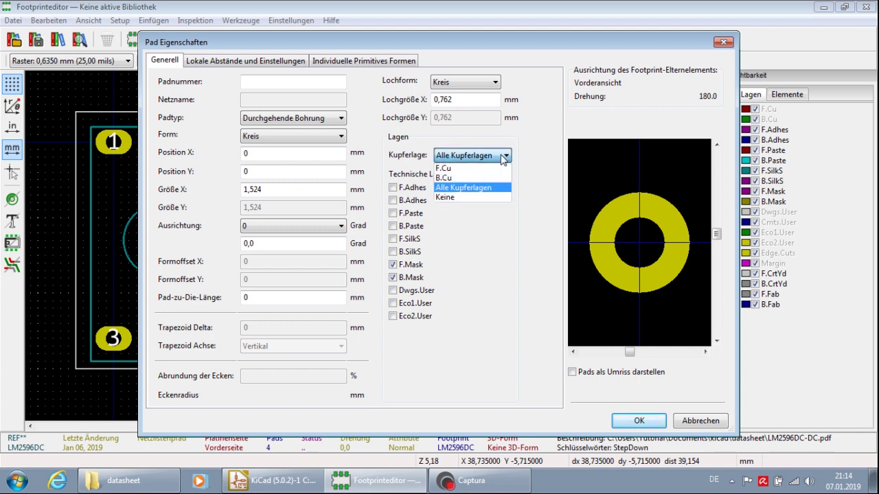
click(533, 188)
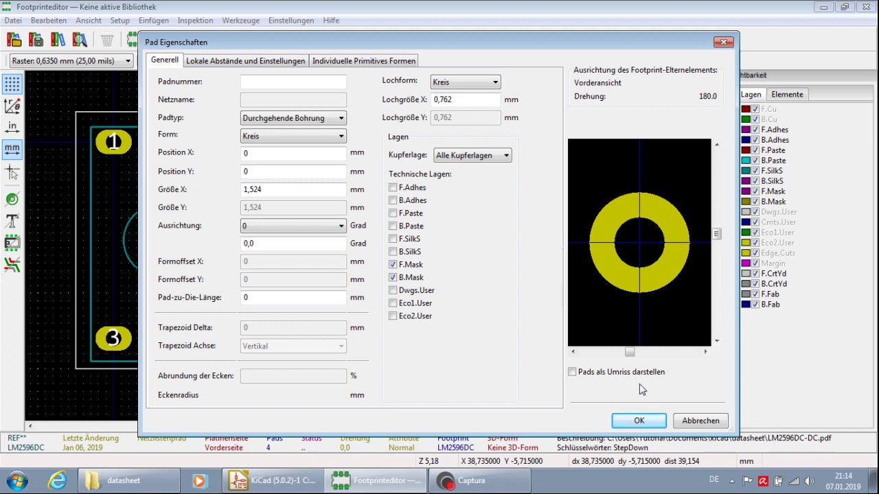
click(700, 421)
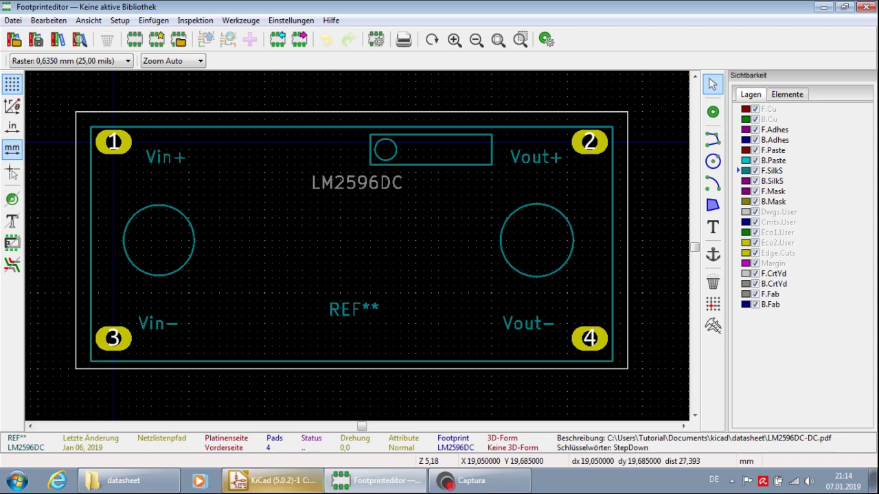
- Switch to the KiCad project manager and open the symbol library editor
click(271, 484)
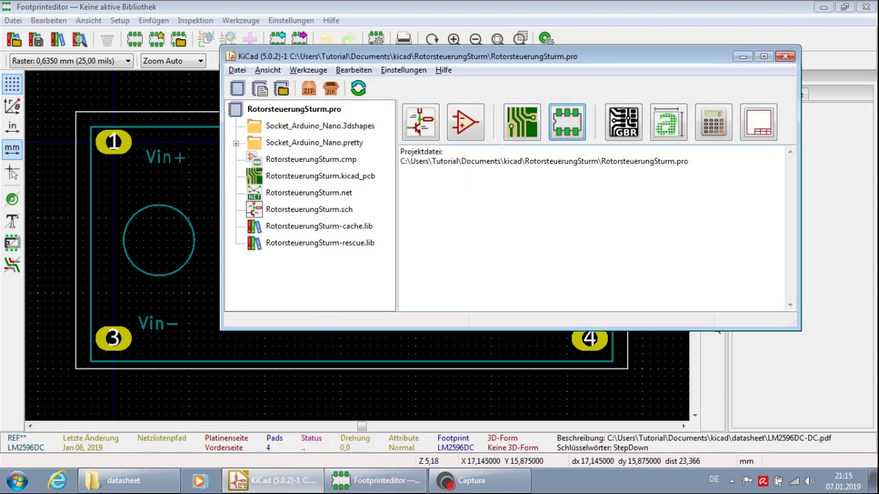
click(462, 124)
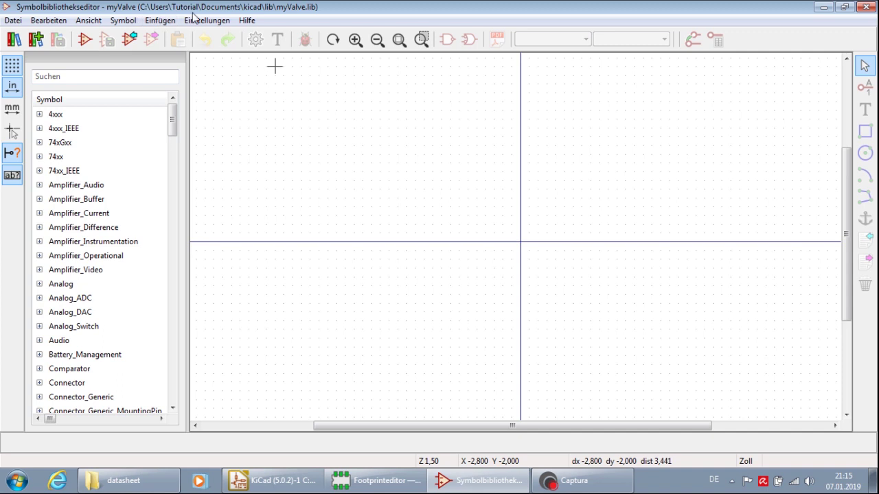
- Look through the symbol editor's list of keyboard commands and close it
click(247, 22)
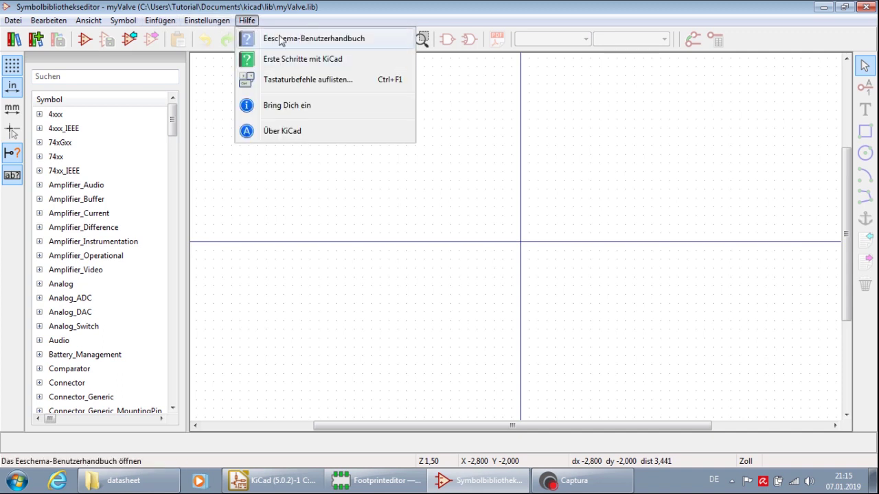
click(304, 82)
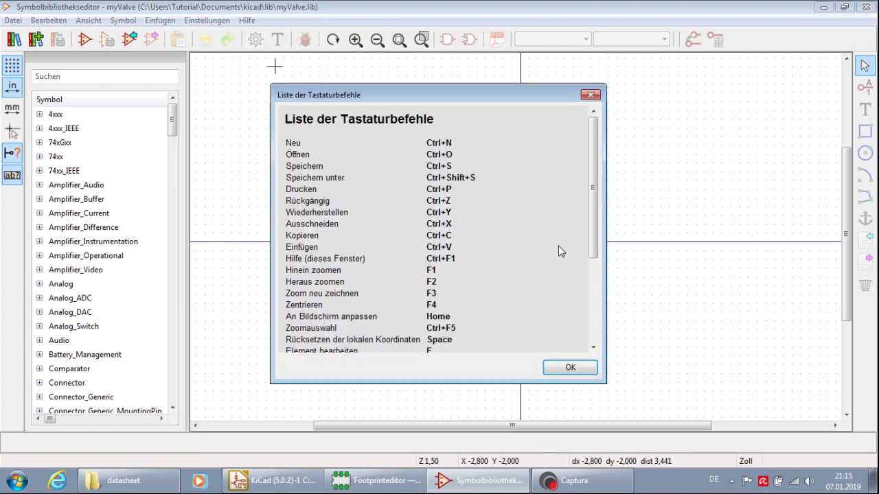
scroll(557, 249, down, 4)
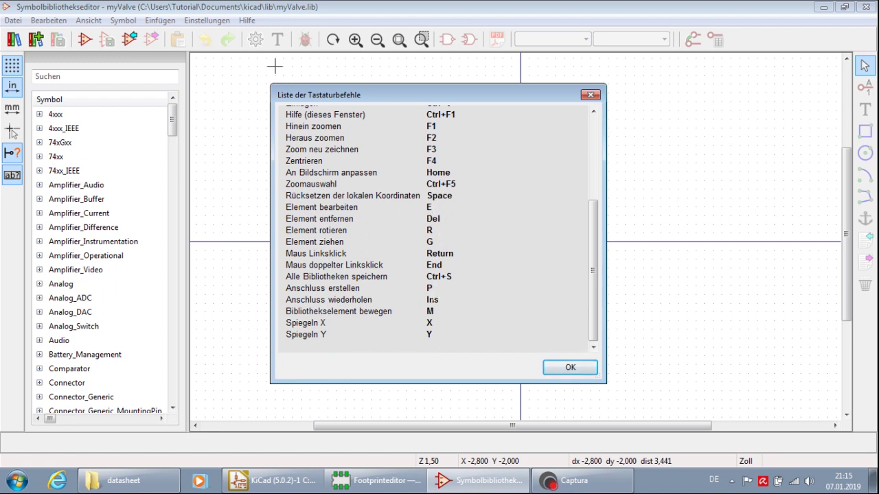
click(570, 369)
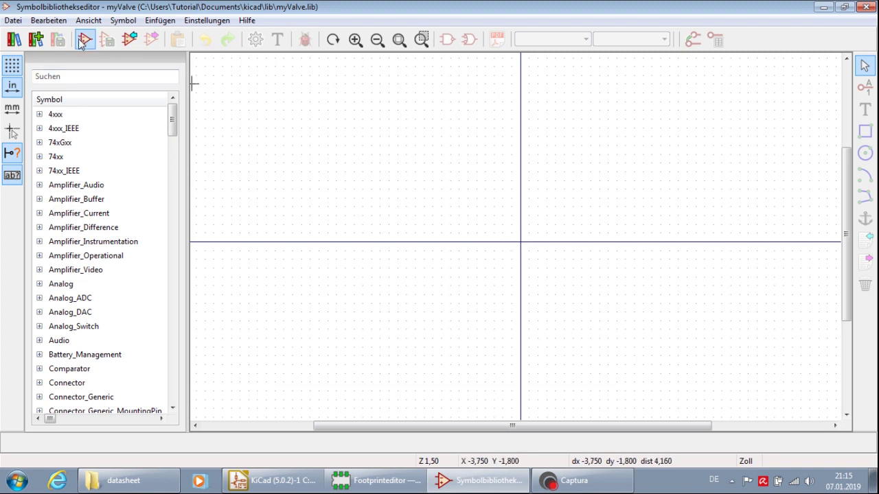
- Create a new symbol library file myTutorial.lib in the kicad\lib folder
click(14, 40)
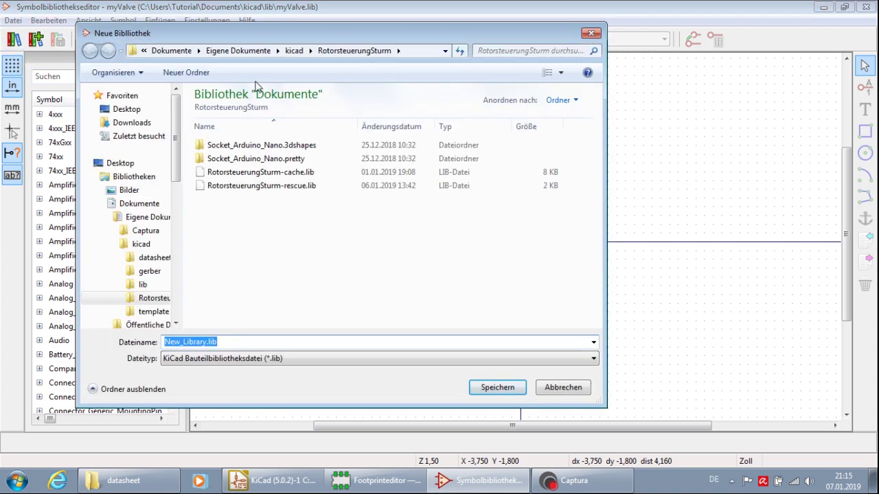
click(289, 54)
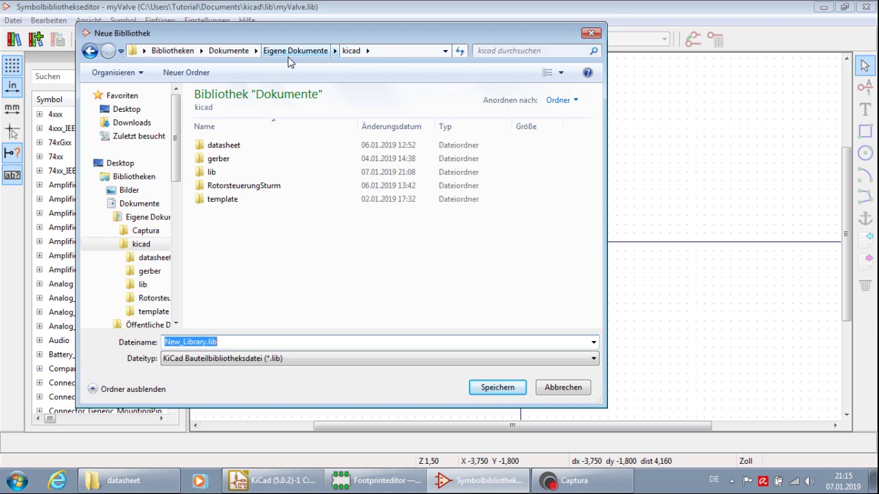
click(236, 172)
double_click(236, 173)
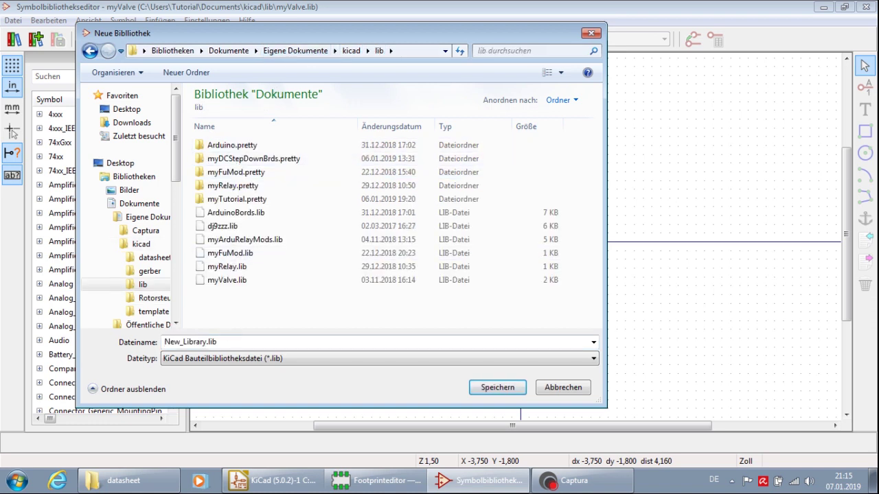
text(mytu)
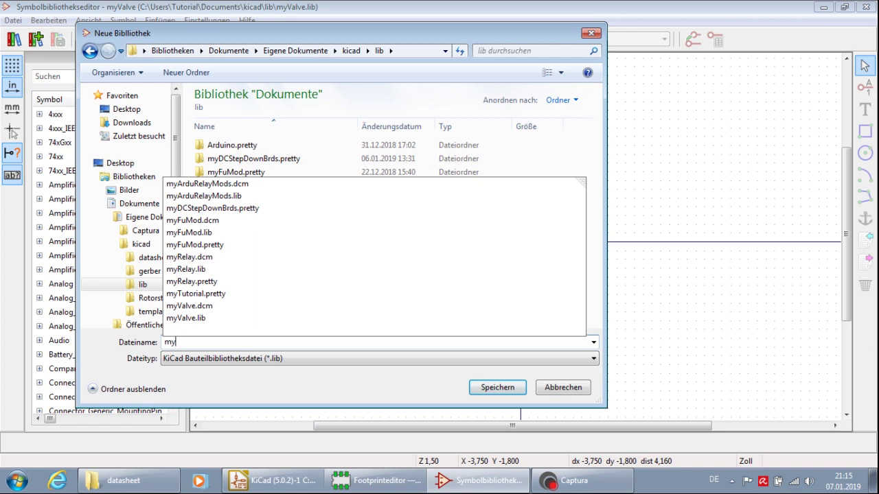
key(BackSpace)
key(BackSpace)
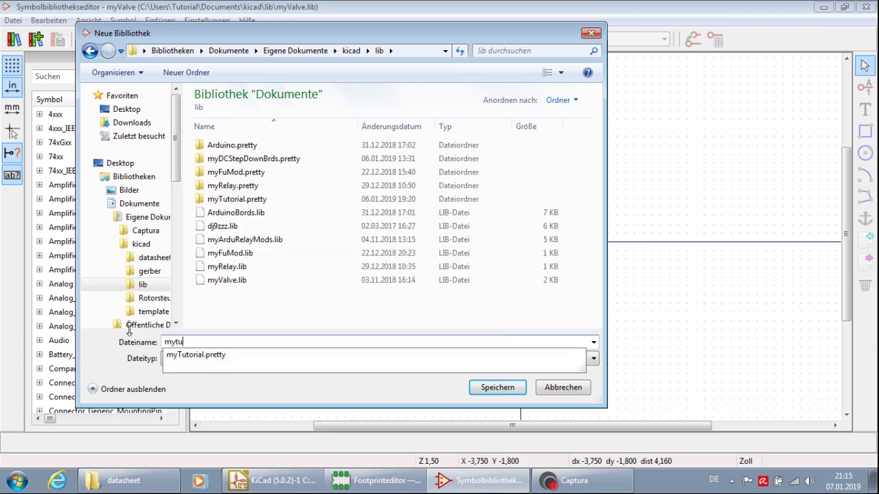
text(Tutorial.lib)
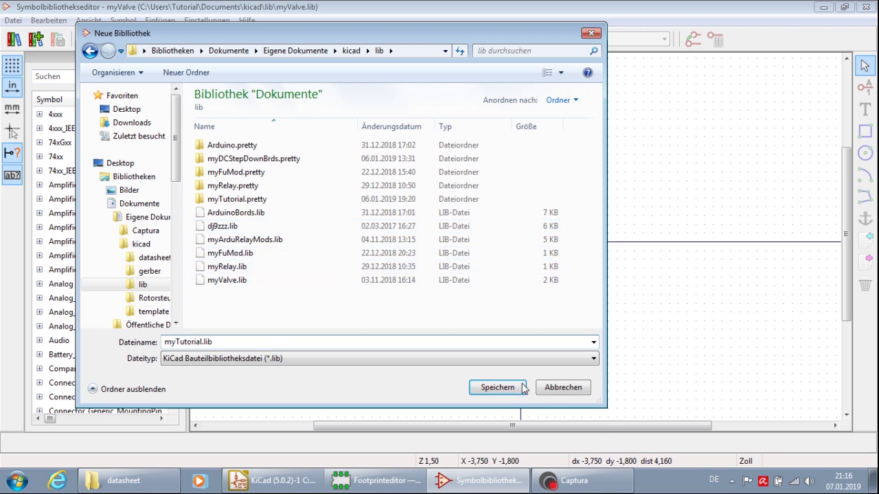
click(497, 387)
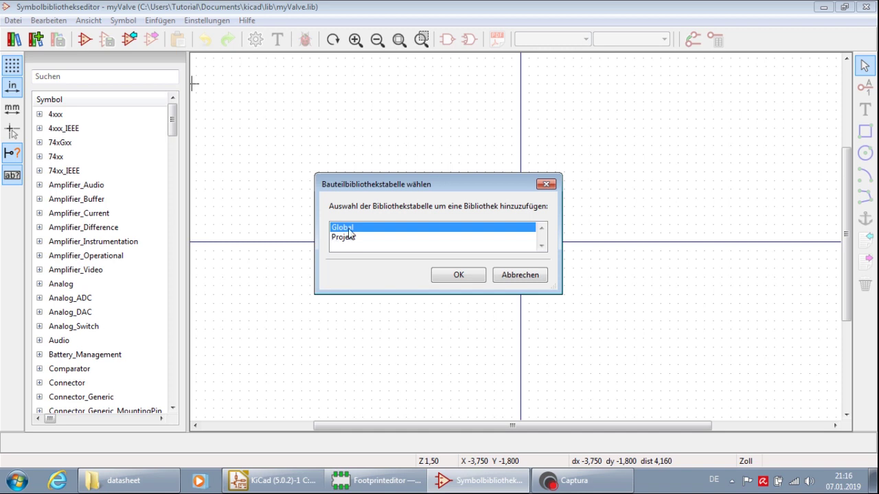
- Add the new library to the Global symbol library table
click(274, 480)
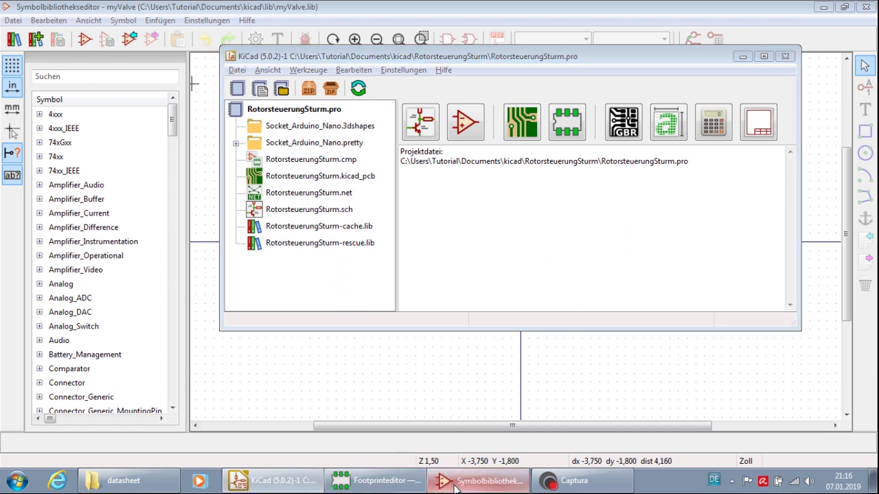
click(478, 480)
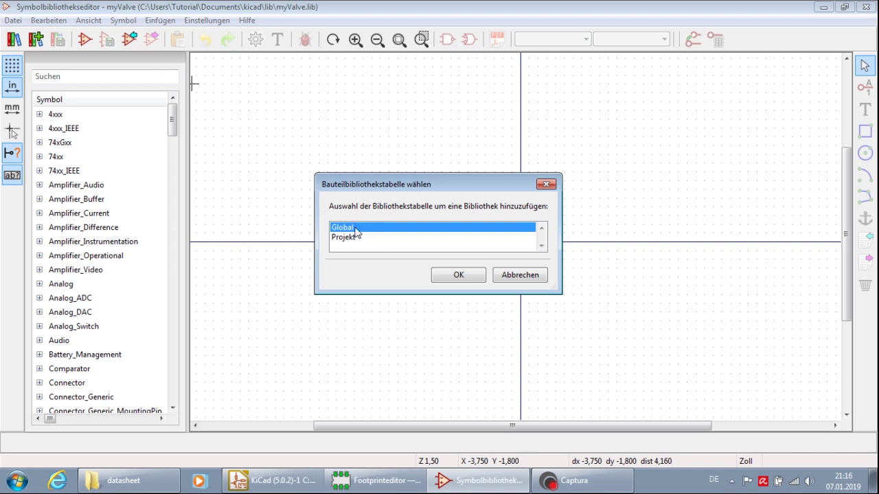
click(457, 276)
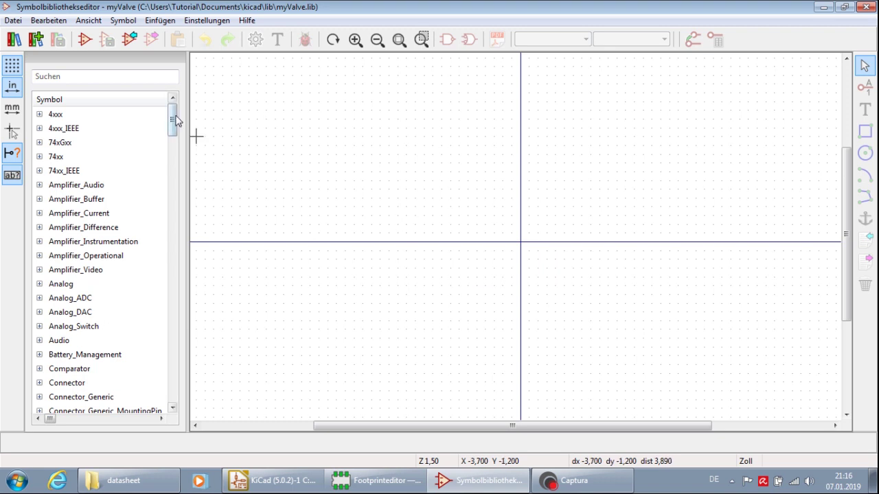
- Start a new symbol in the myTutorial library with the name LM2596DC and the default reference designator Brd
click(84, 40)
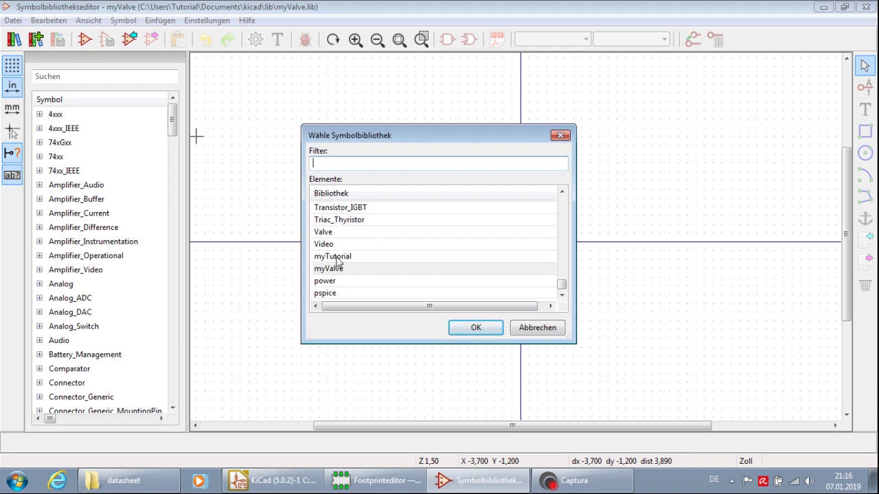
click(336, 259)
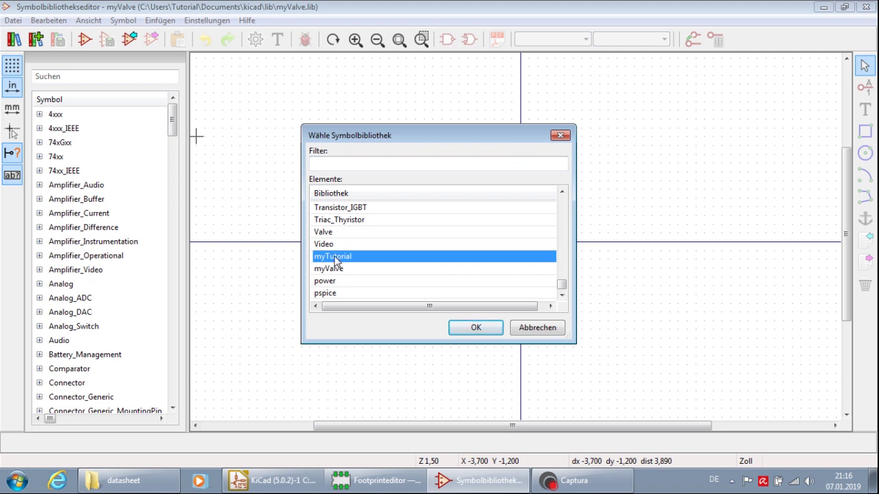
double_click(336, 259)
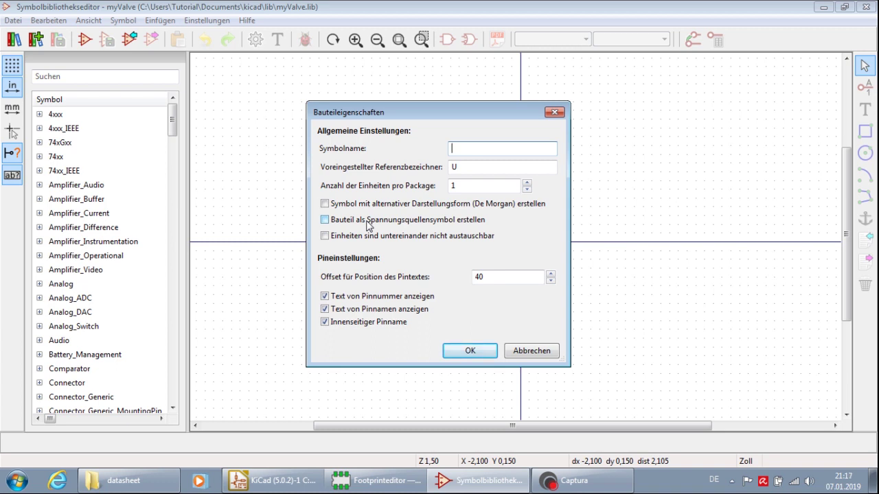
text(LM2596DC)
click(456, 166)
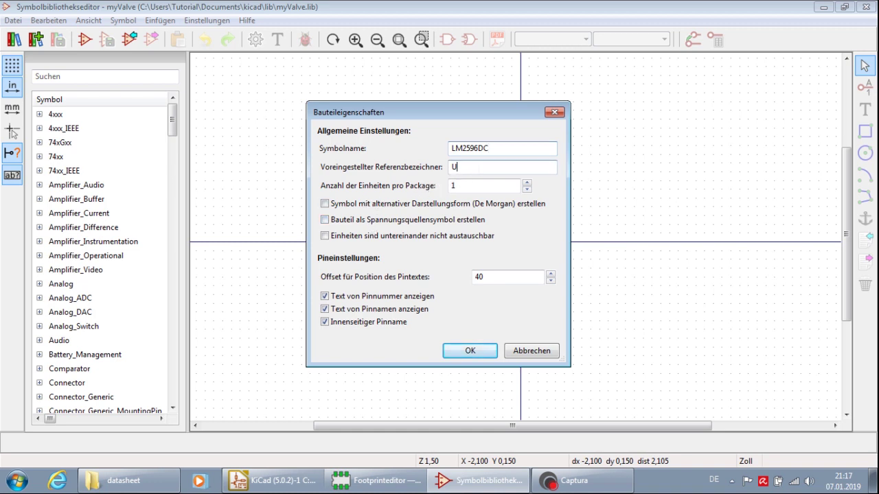
double_click(454, 167)
text(Brd)
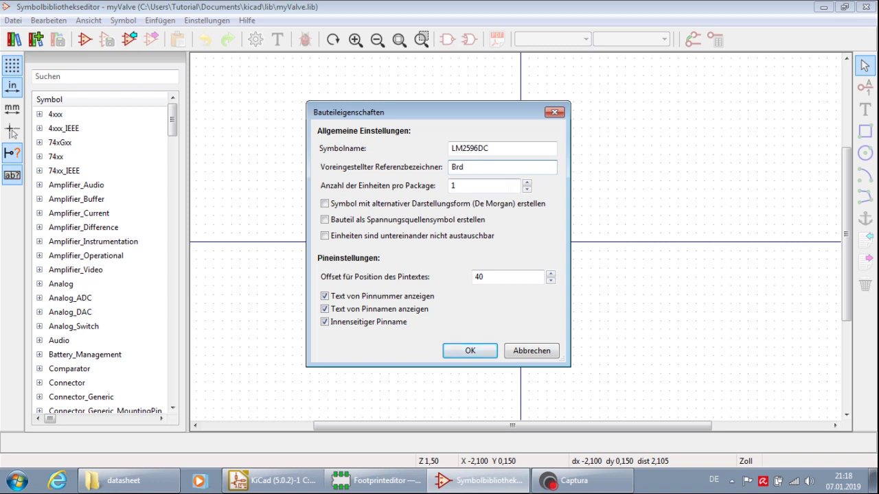
key(Tab)
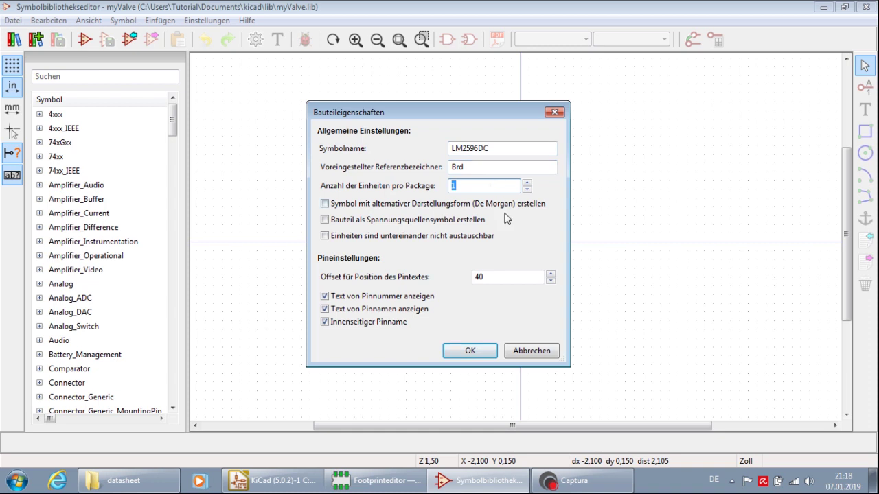
- Create the symbol with one unit per package
click(527, 183)
click(527, 183)
text(4)
click(526, 189)
click(527, 189)
click(467, 352)
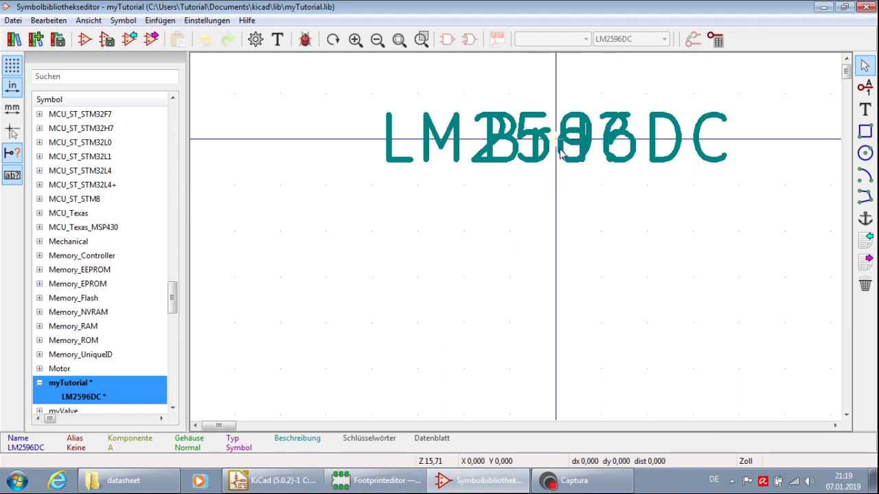
- Move the overlapping reference and name texts together away from the origin, up and to the left
scroll(542, 140, down, 1)
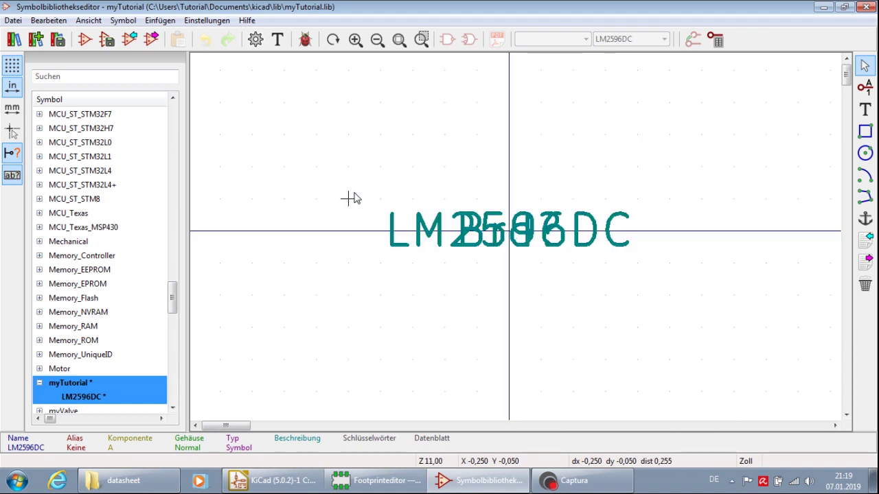
drag(348, 166, 676, 301)
scroll(635, 257, down, 6)
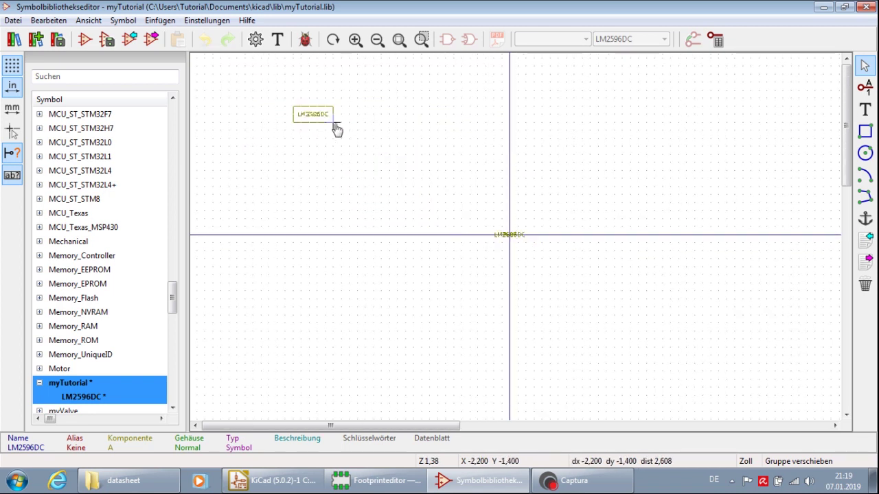
click(334, 126)
- Start a new pin at the symbol's origin with the name Vin+ and pin number 1
scroll(557, 223, up, 1)
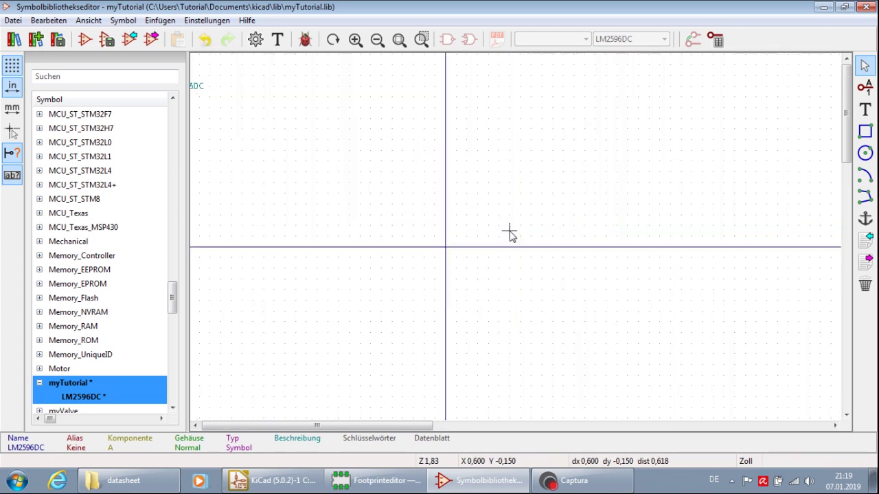
scroll(471, 253, up, 1)
scroll(510, 233, up, 1)
scroll(509, 233, up, 1)
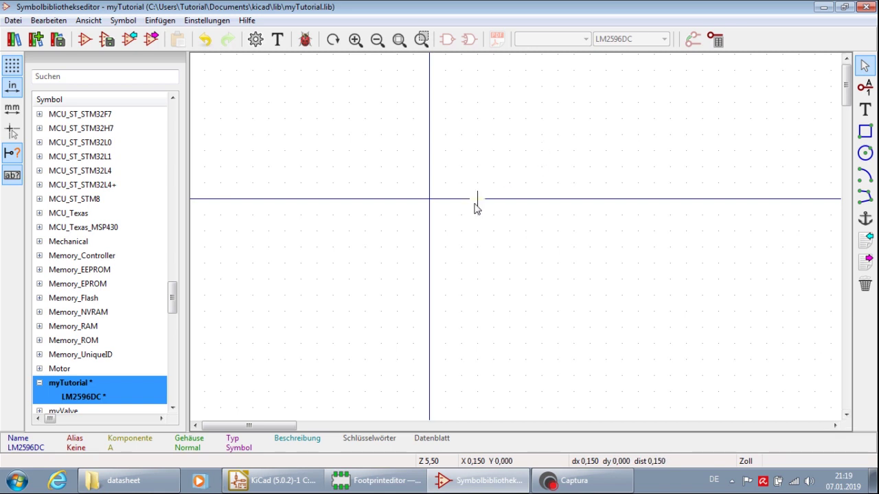
click(866, 88)
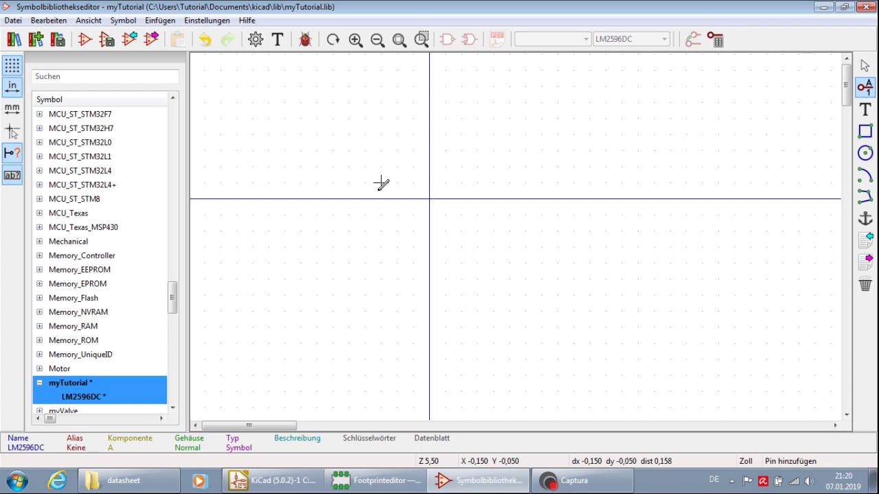
click(429, 198)
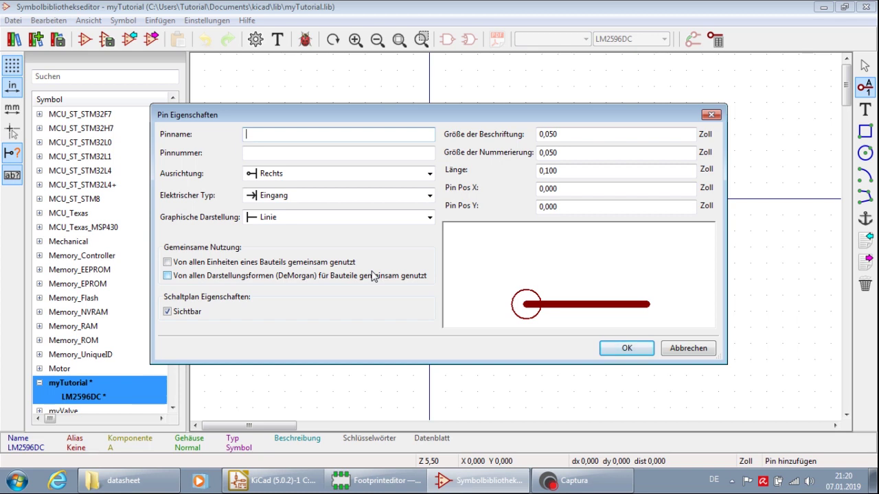
text(Vi)
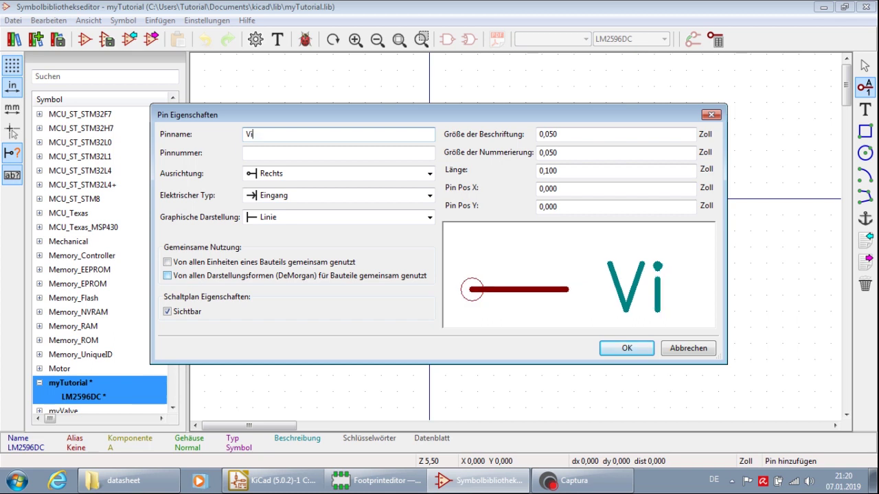
text(n+)
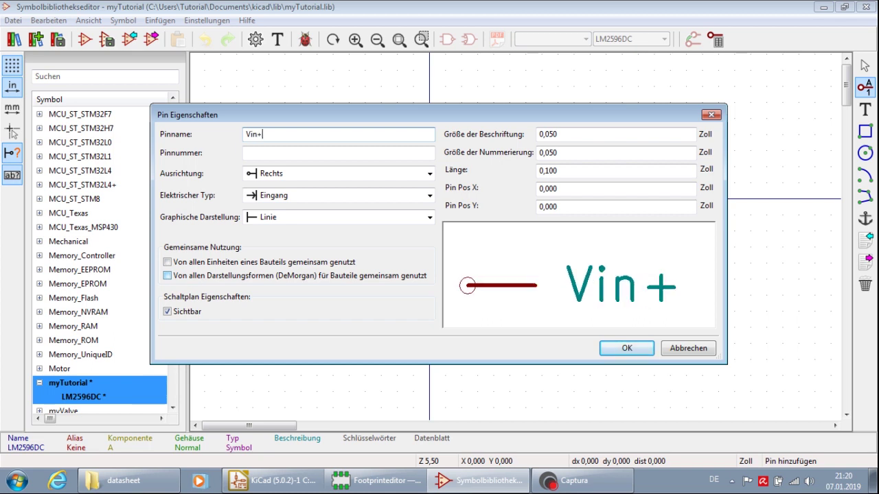
click(338, 153)
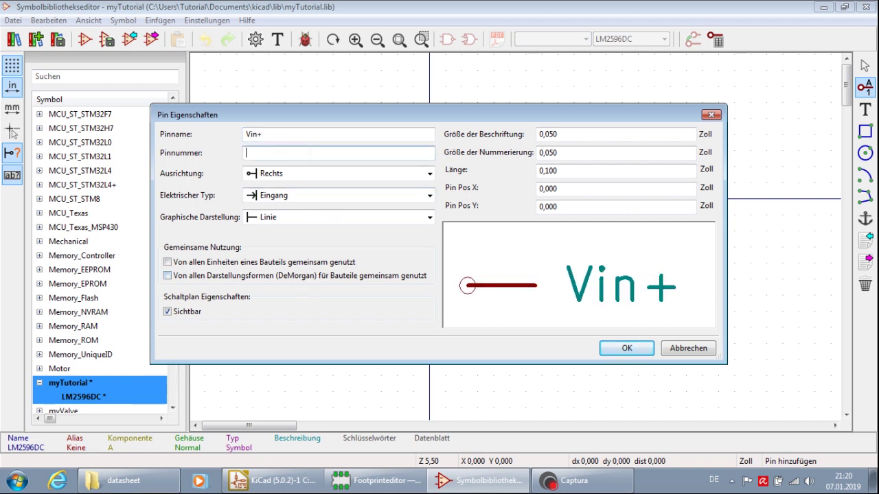
text(1)
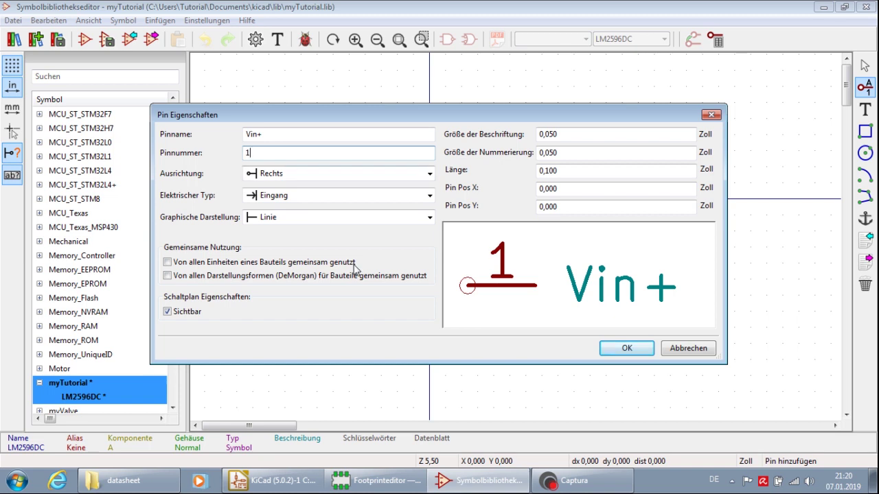
- Check the pad numbering in the Footprint Editor, set the Vin+ pin's electrical type to Spg.eingang, and place it 0.350 inch left of the origin
click(398, 484)
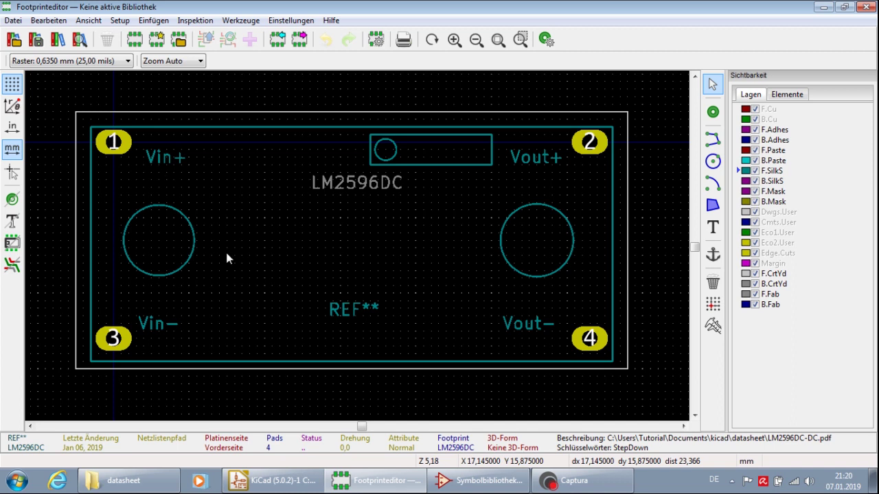
click(477, 483)
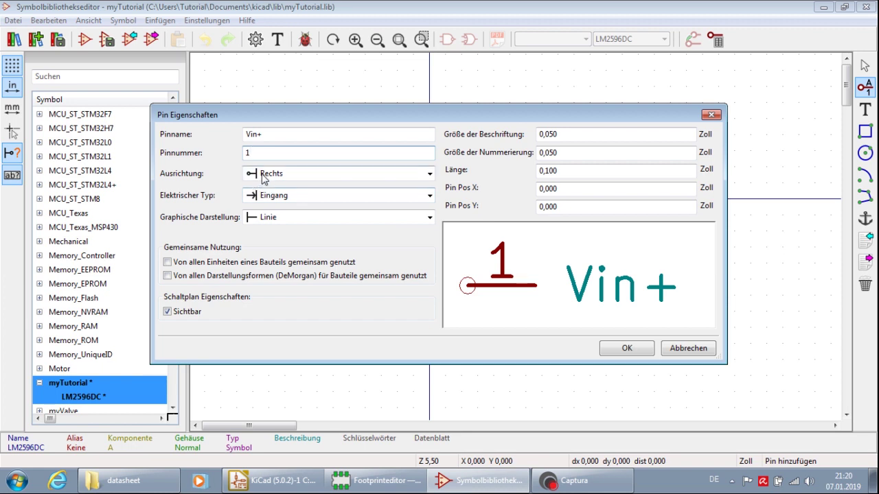
click(274, 197)
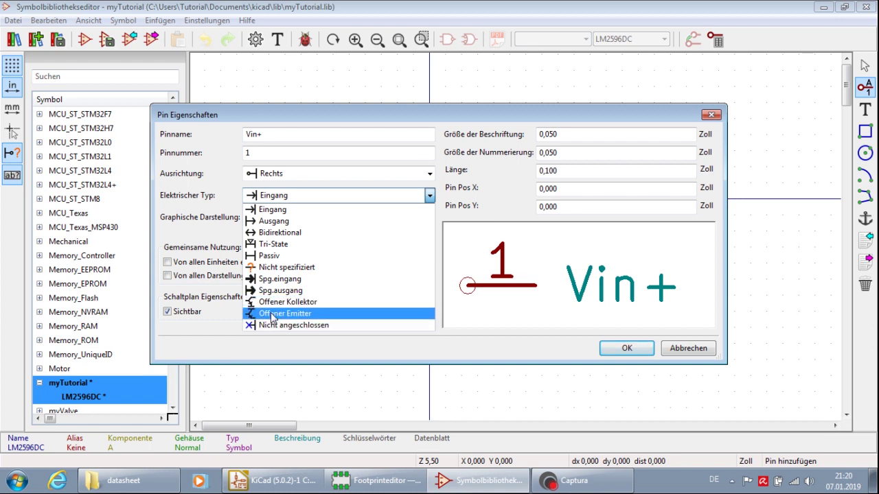
click(273, 280)
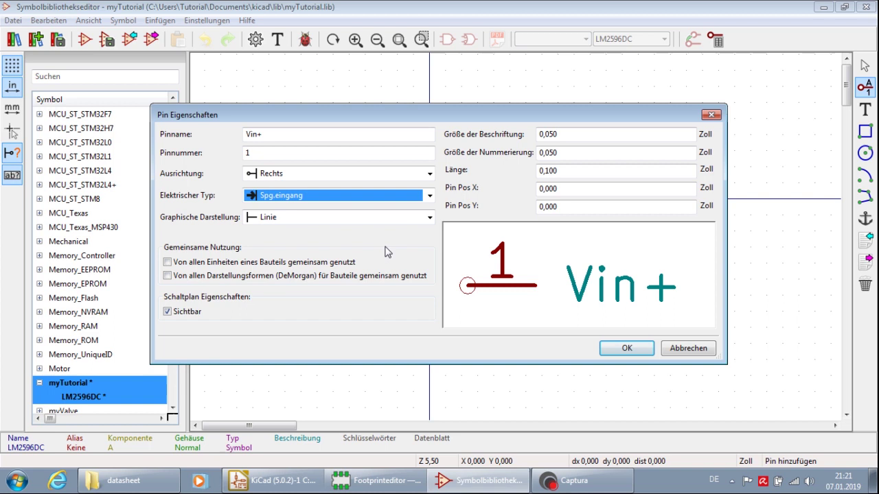
click(626, 348)
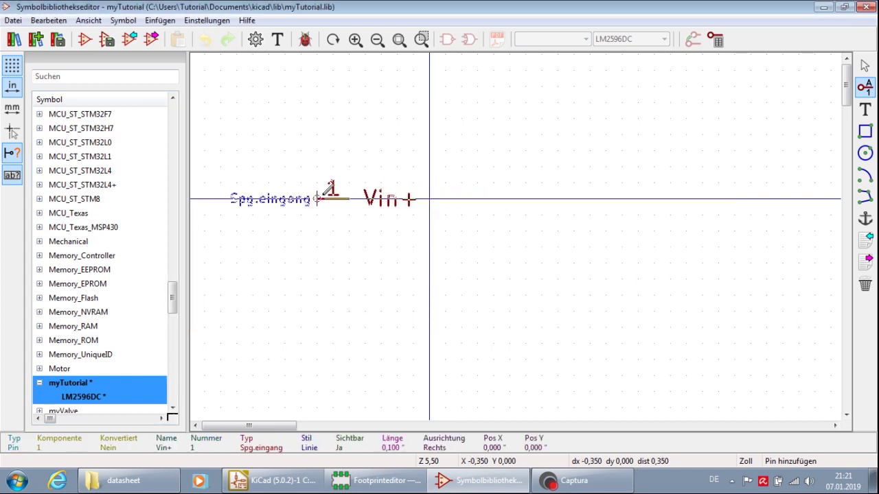
click(318, 199)
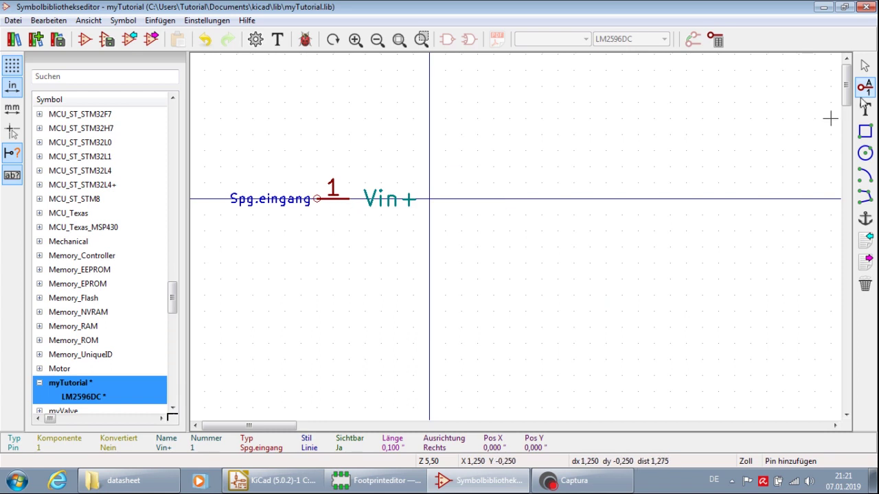
- Start a second pin one 0.100 inch step below Vin+ with the name Vin- and pin number 3
click(315, 230)
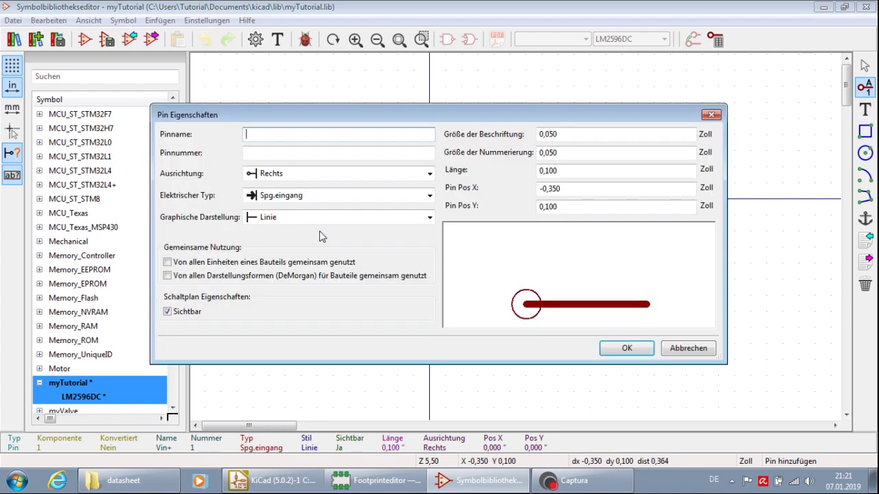
text(Vin)
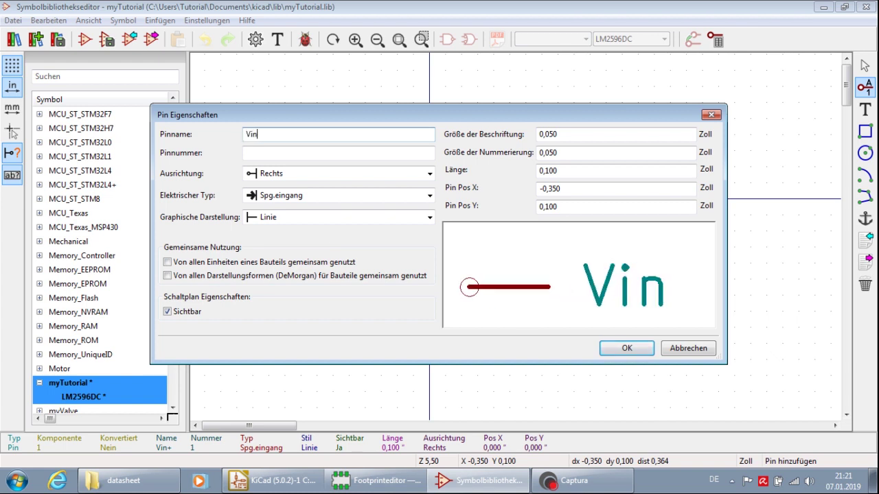
text(+)
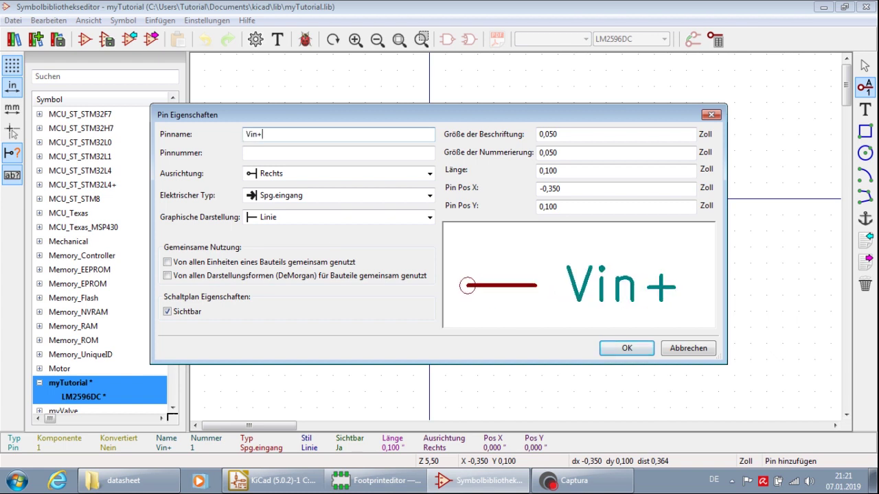
key(BackSpace)
text(-)
click(261, 152)
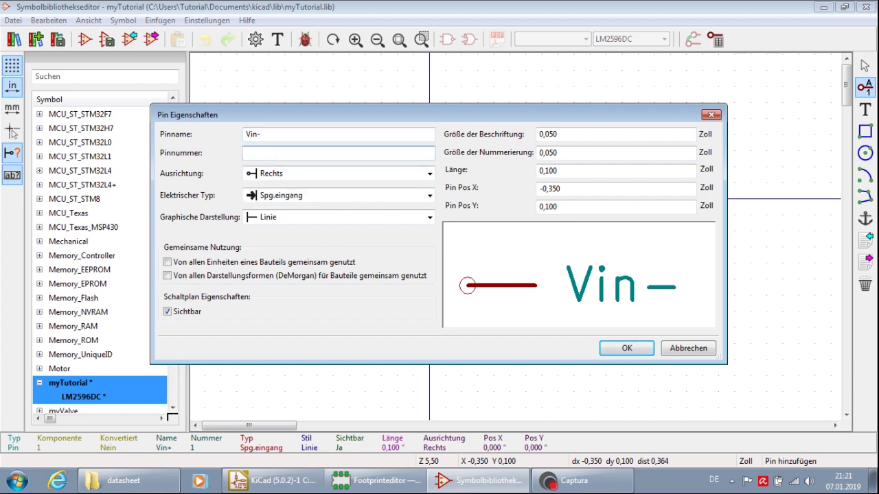
text(3)
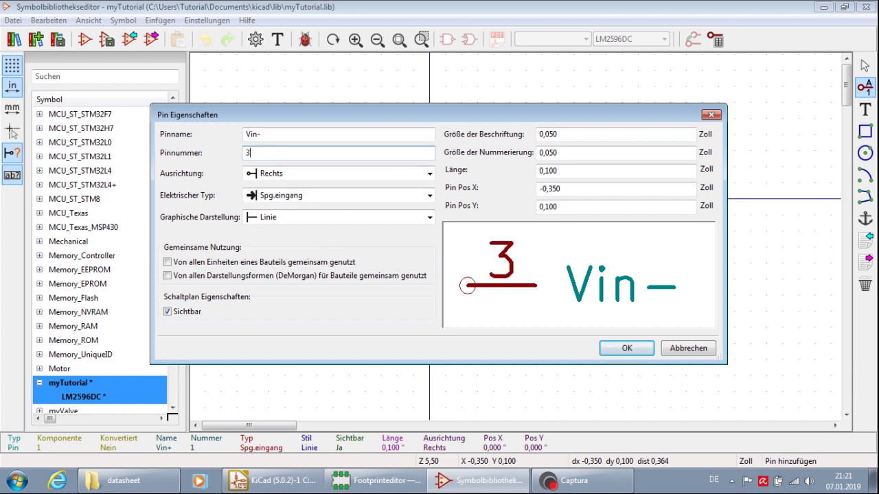
- Check the Vin- pad number in the Footprint Editor and place the Vin- pin directly below Vin+
click(402, 482)
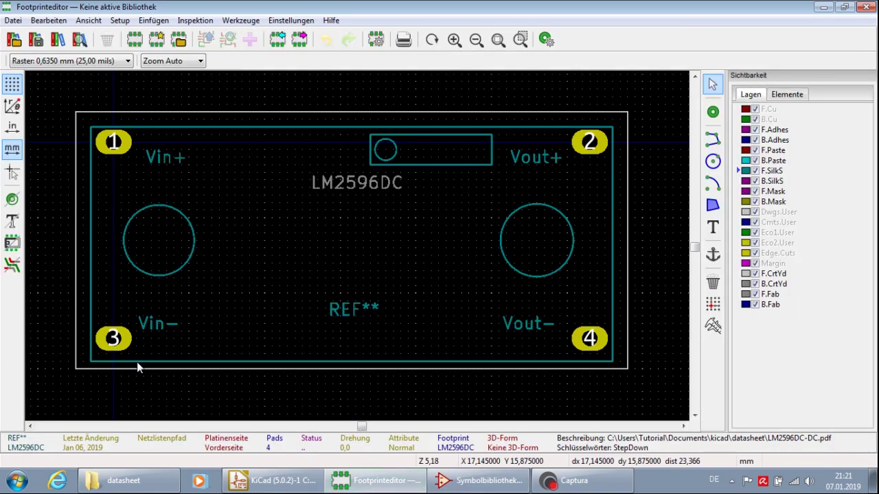
click(495, 483)
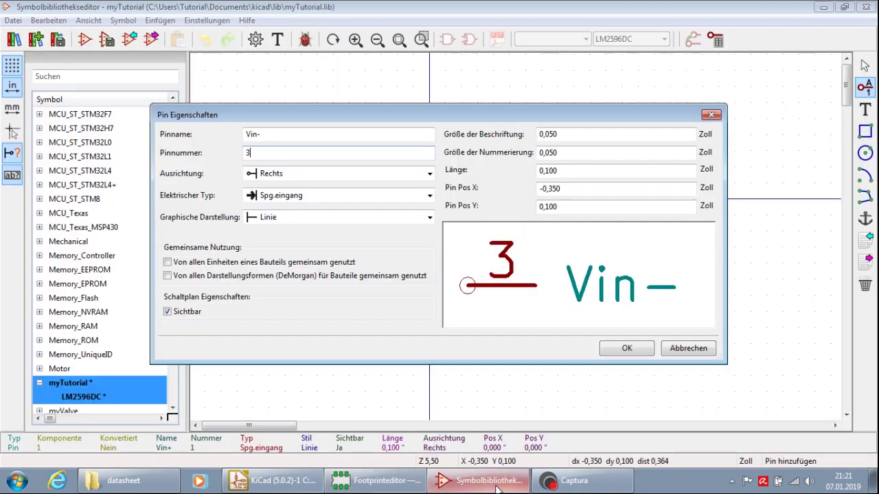
click(626, 348)
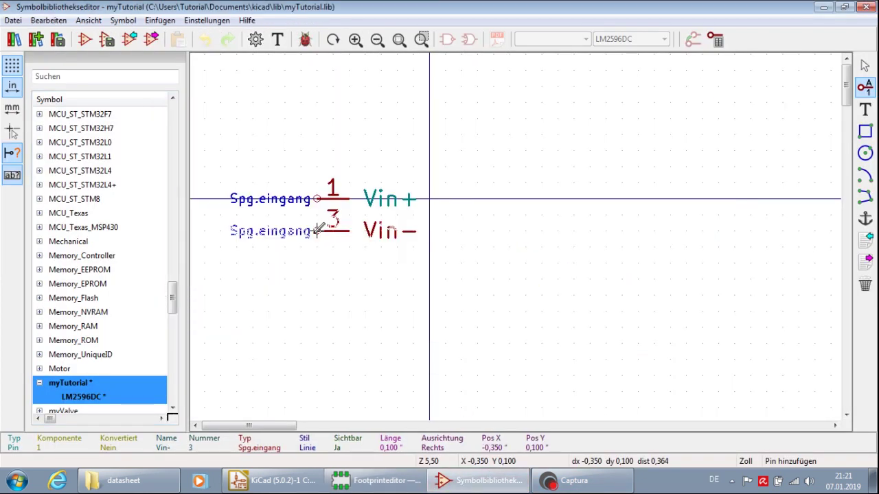
click(327, 227)
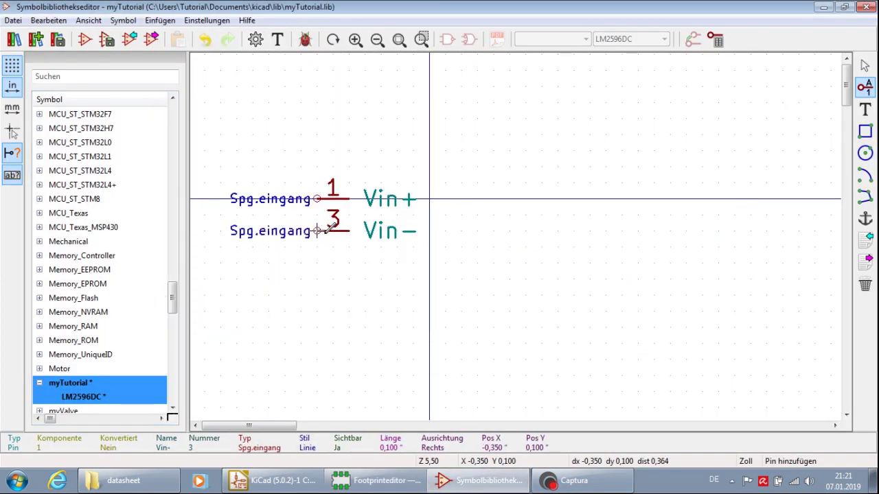
- Start a new pin 0.450 inch right of the origin, level with Vin+, with the name Vout+ and pin number 4
click(574, 199)
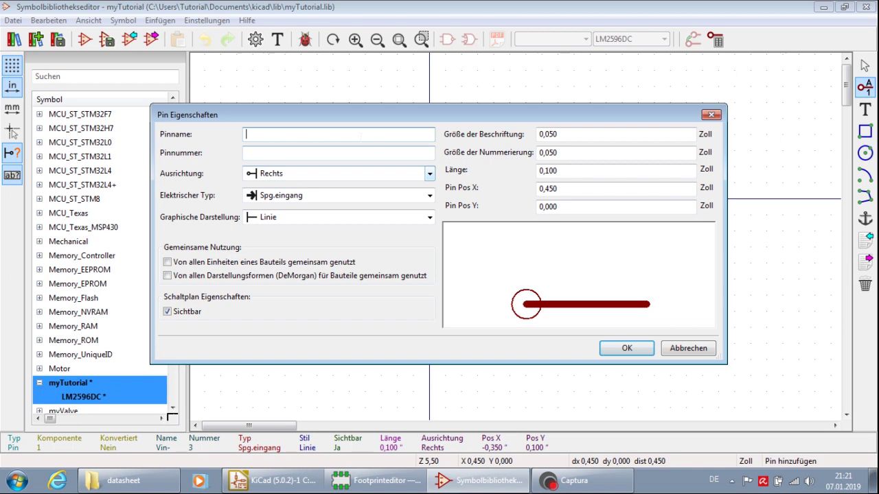
text(Vo)
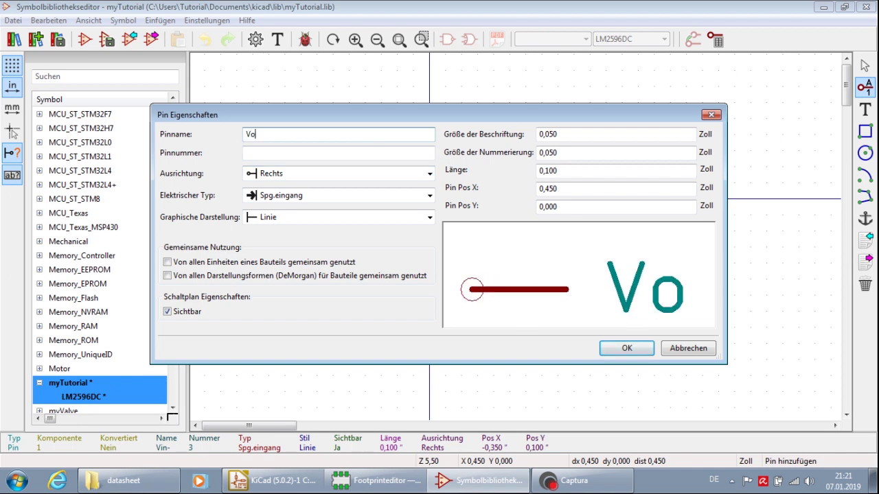
text(ut+)
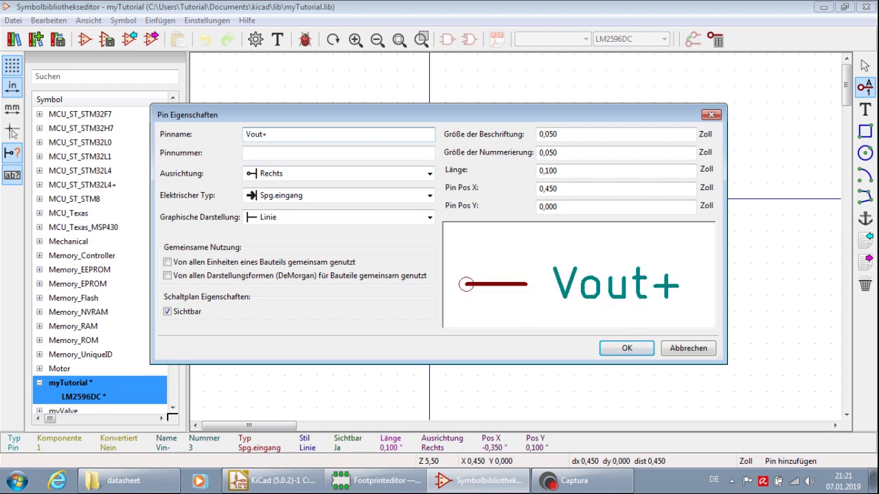
click(385, 151)
text(4)
- Try the Links orientation for the Vout+ pin and return it to Rechts
click(359, 175)
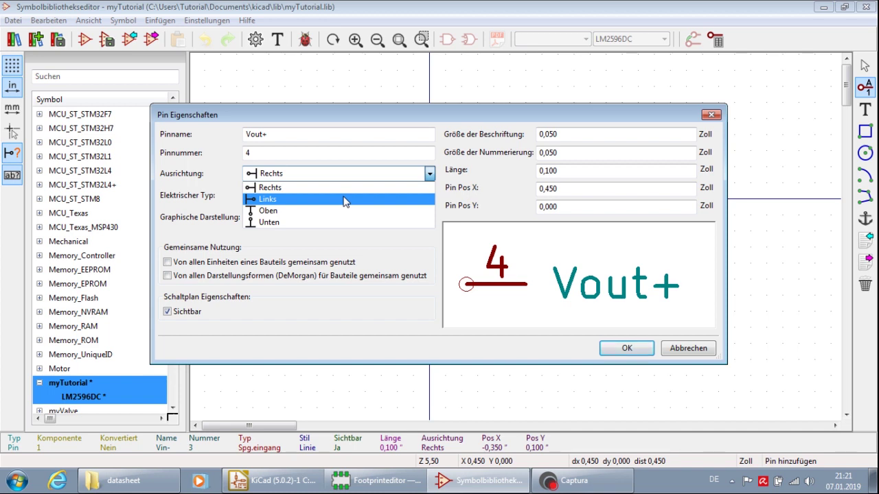
click(346, 201)
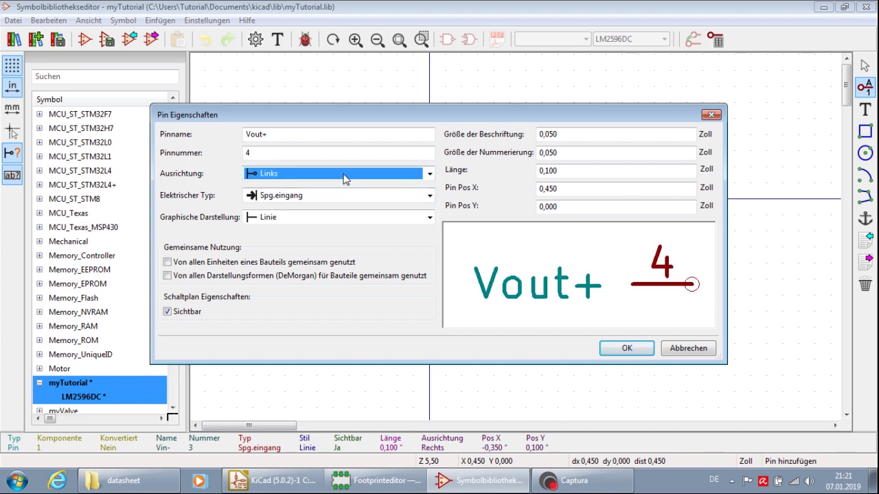
click(345, 180)
click(332, 186)
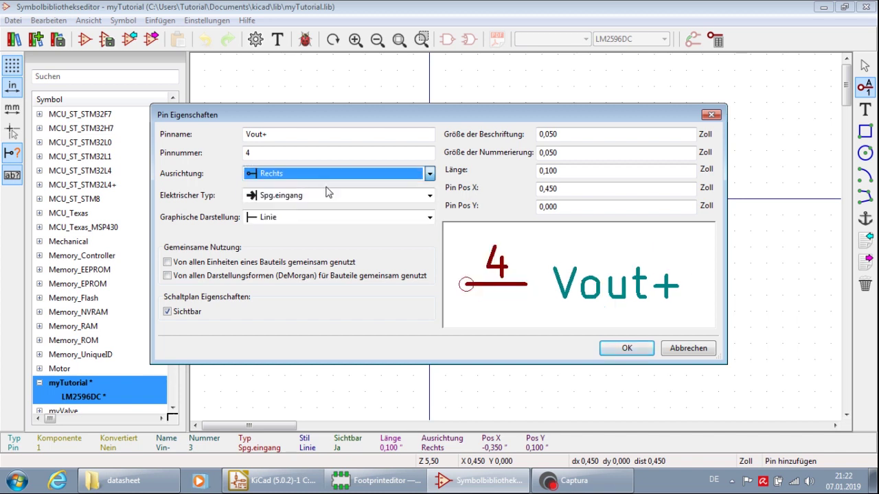
- Set the Vout+ pin's electrical type to Spg.ausgang and accept its properties
click(323, 201)
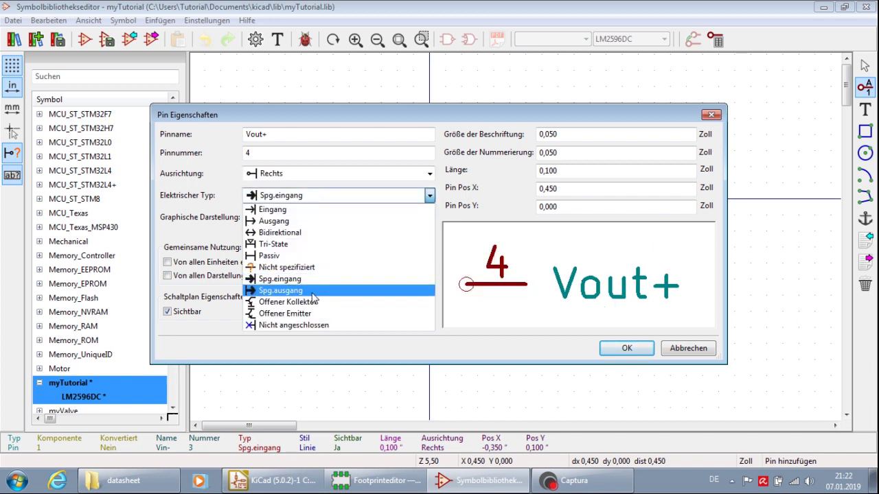
click(312, 290)
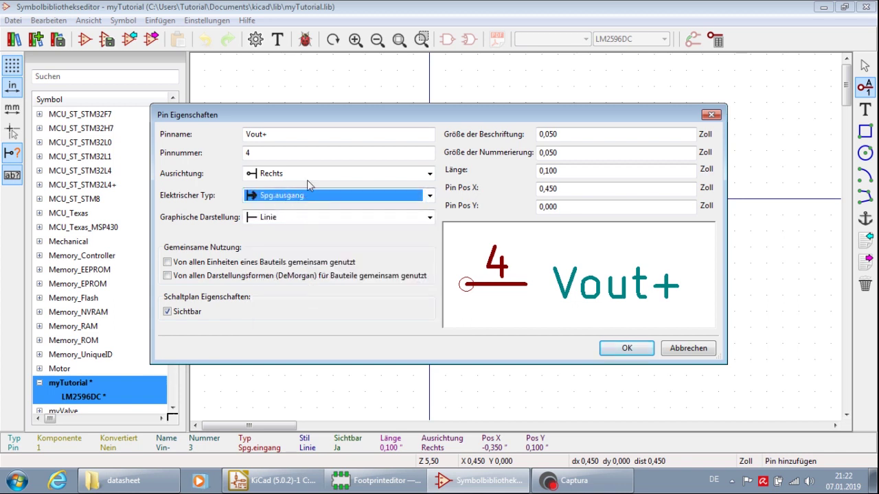
click(625, 348)
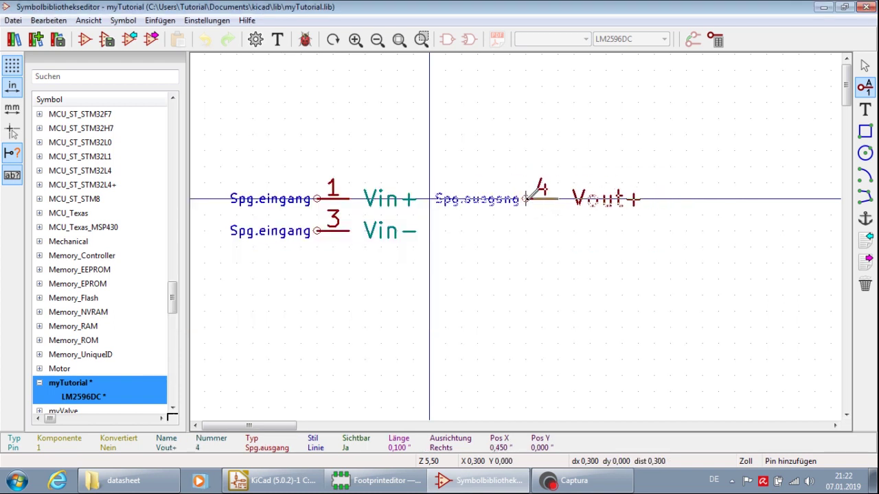
- Rotate the Vout+ pin to the Links orientation and place it 0.300 inch right of the origin, level with Vin+
key(r)
key(r)
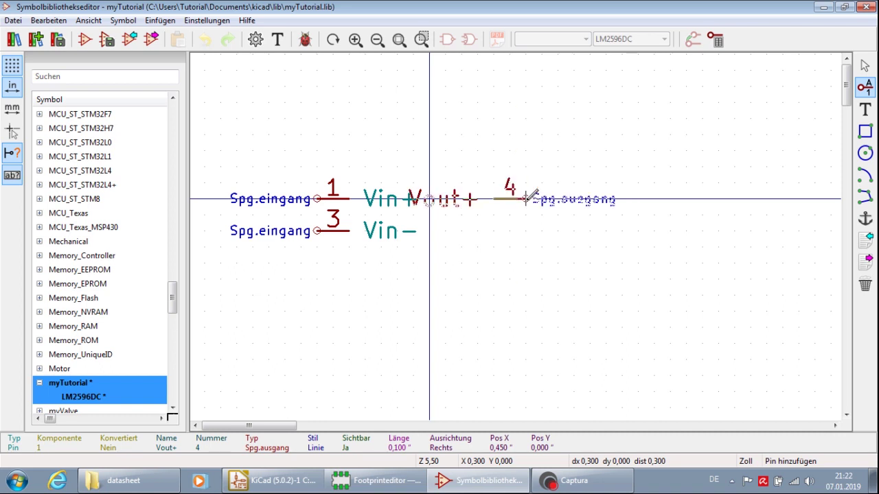
key(r)
key(r)
key(r)
key(r)
key(r)
key(r)
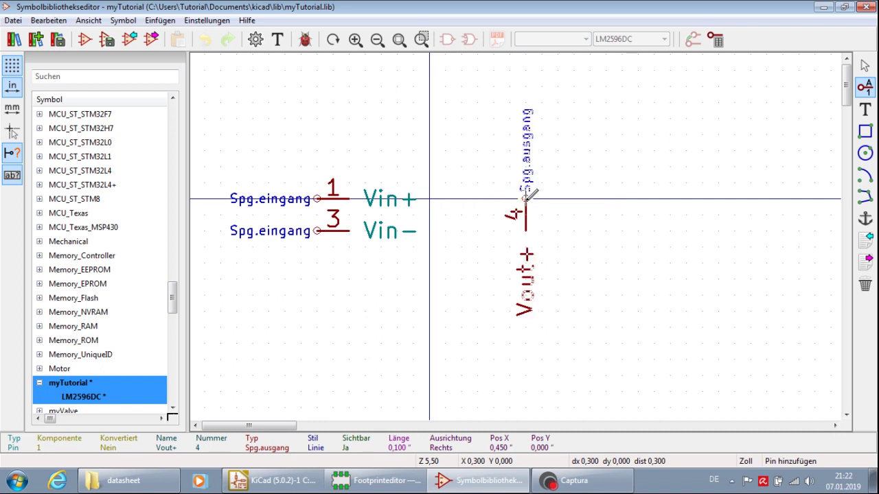
key(r)
key(r)
key(r)
key(r)
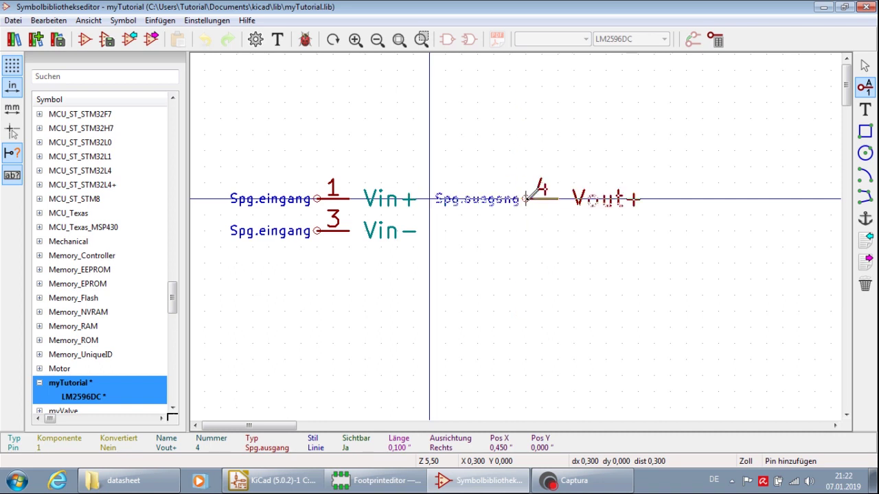
key(r)
key(r)
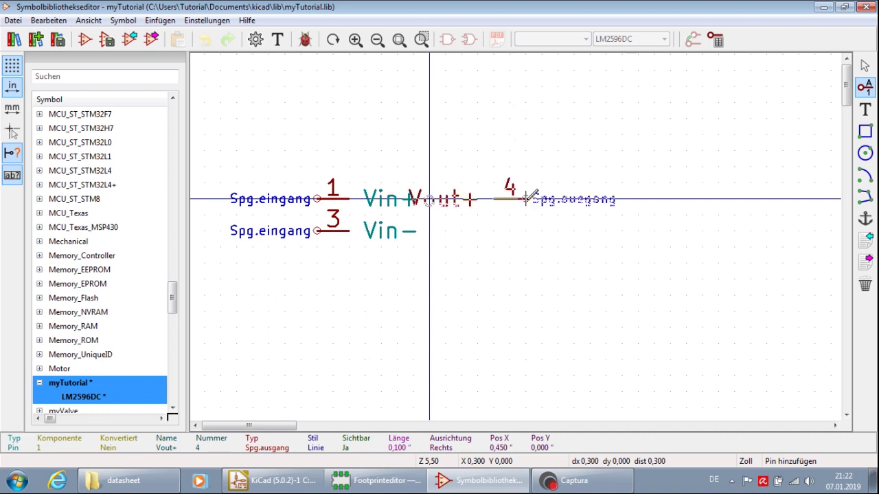
click(526, 198)
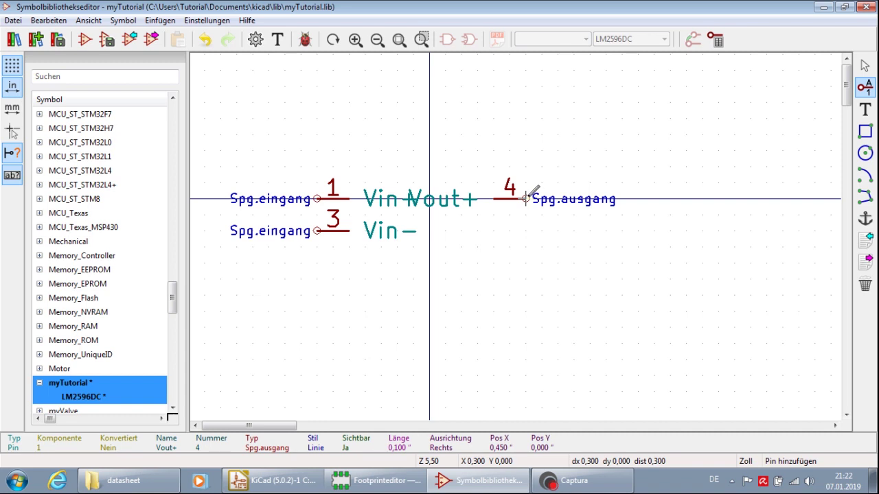
- Move the Vout+ pin to 0.750 inch right of the origin, keeping it level with Vin+
key(Escape)
mouse_move(526, 197)
mouse_down()
mouse_move(510, 198)
mouse_move(670, 208)
mouse_up()
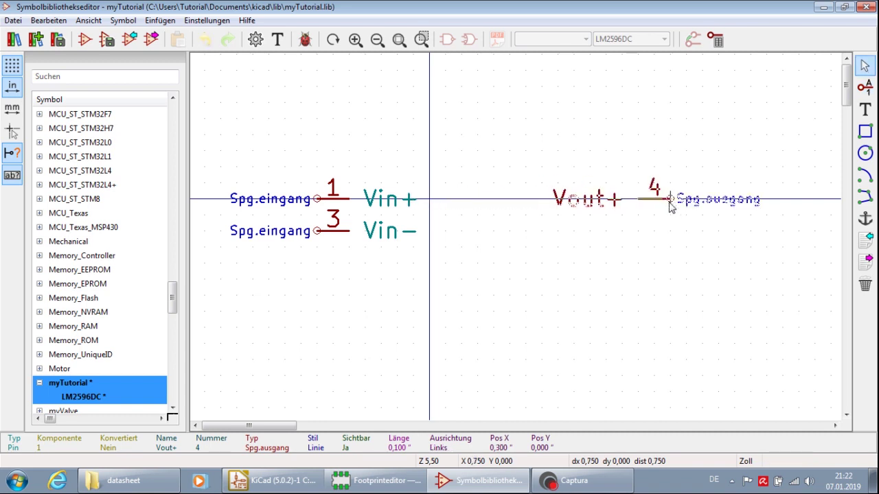
click(670, 206)
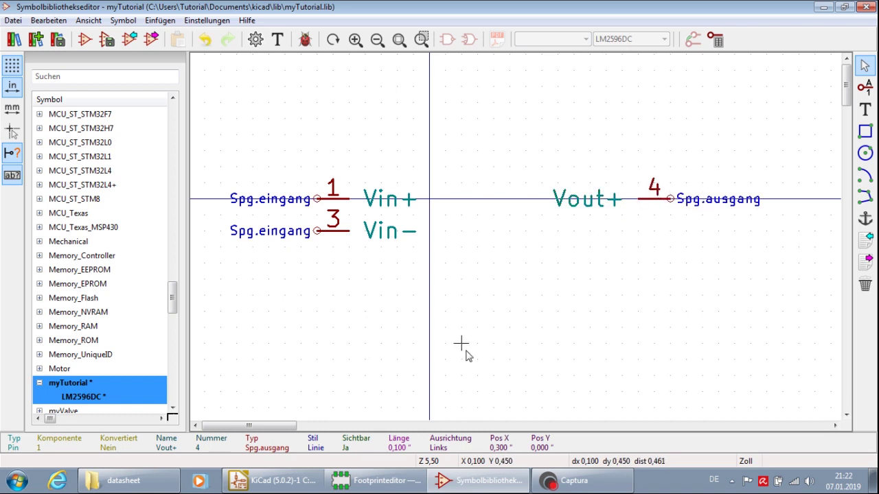
- Check the Vout+ pad number in the Footprint Editor and set the Vout+ pin number to 2 in the symbol
key(alt+Tab)
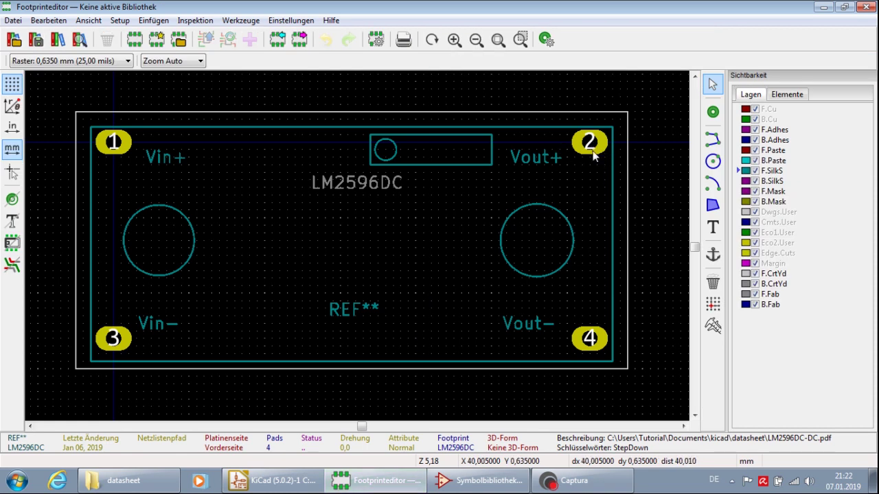
click(511, 483)
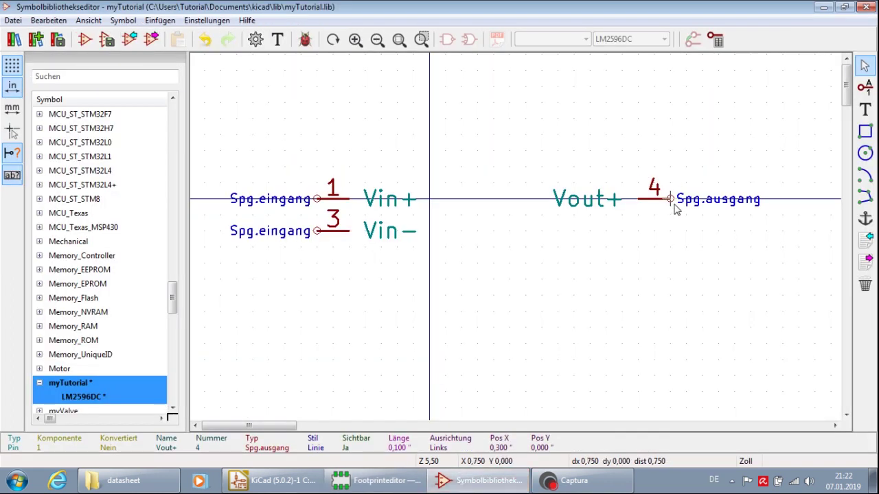
double_click(673, 204)
click(265, 152)
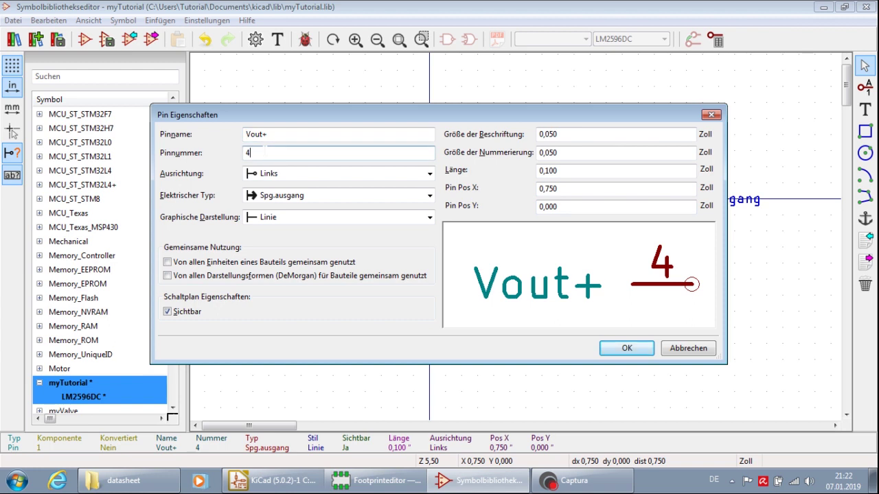
text(2)
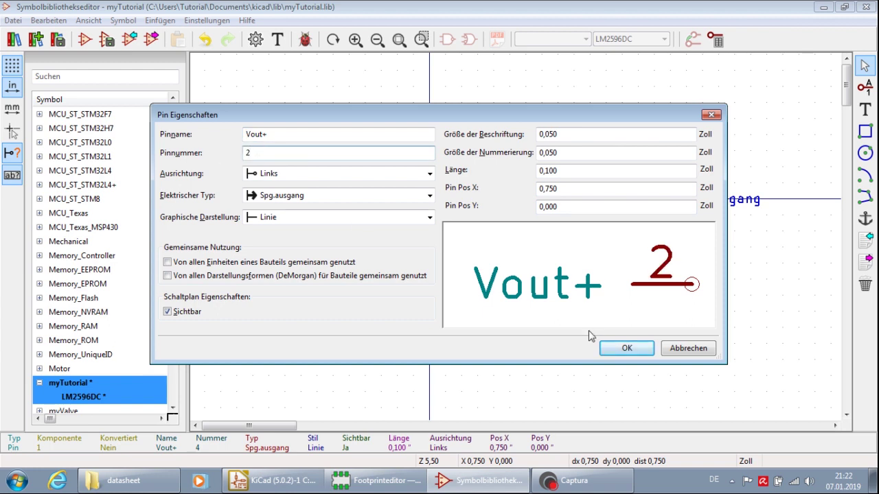
click(626, 348)
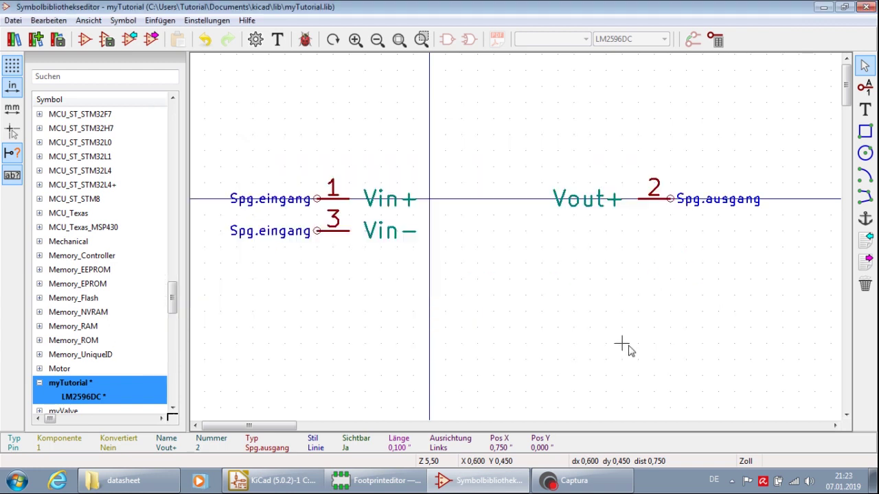
- Add a Vout- pin with number 4 at 0.750, 0.100 inch directly below Vout+ and check its pad number in the Footprint Editor
click(674, 236)
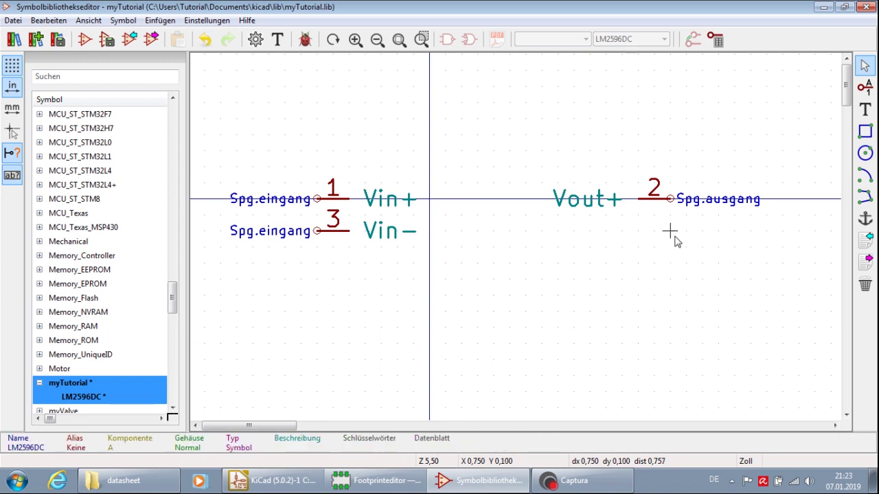
click(865, 88)
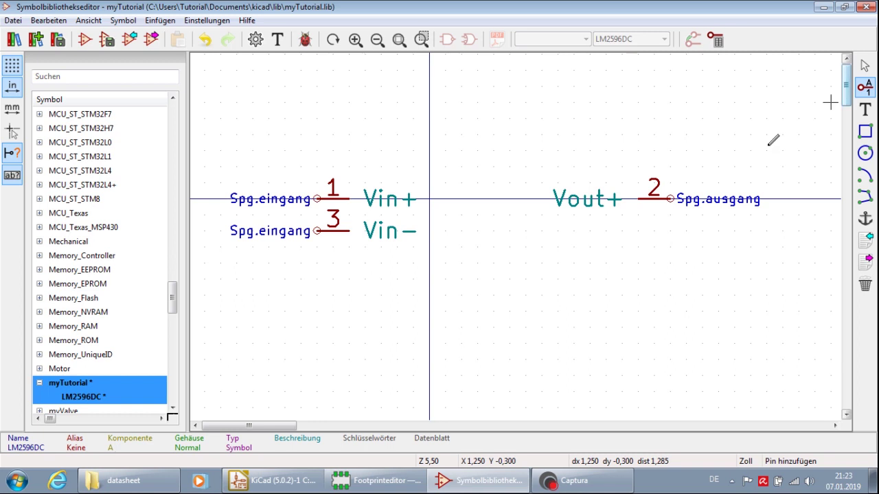
click(669, 231)
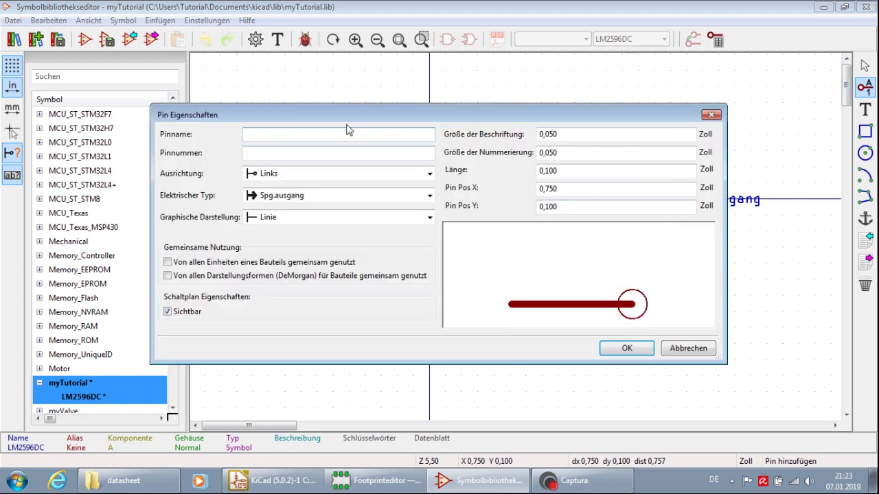
text(Vo)
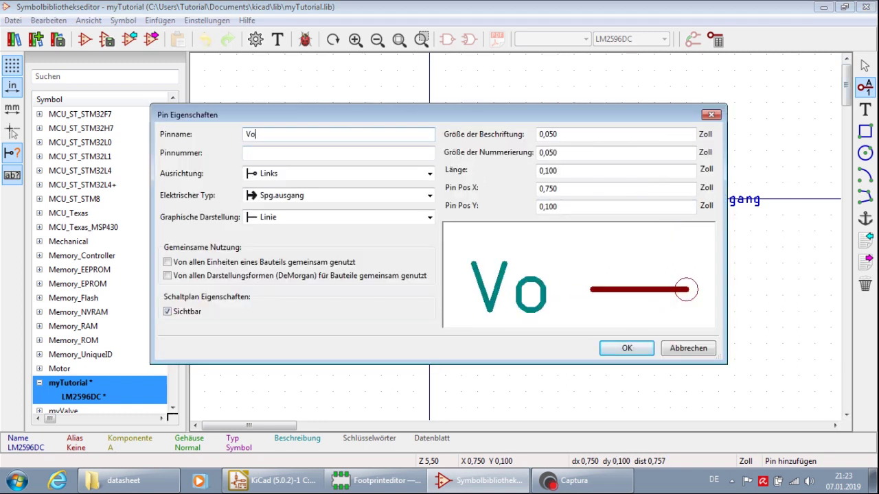
text(ut-)
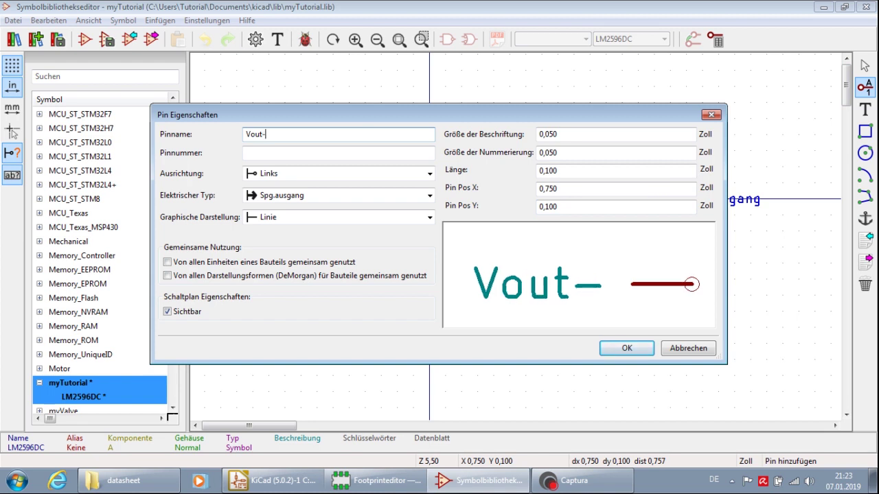
key(Tab)
text(4)
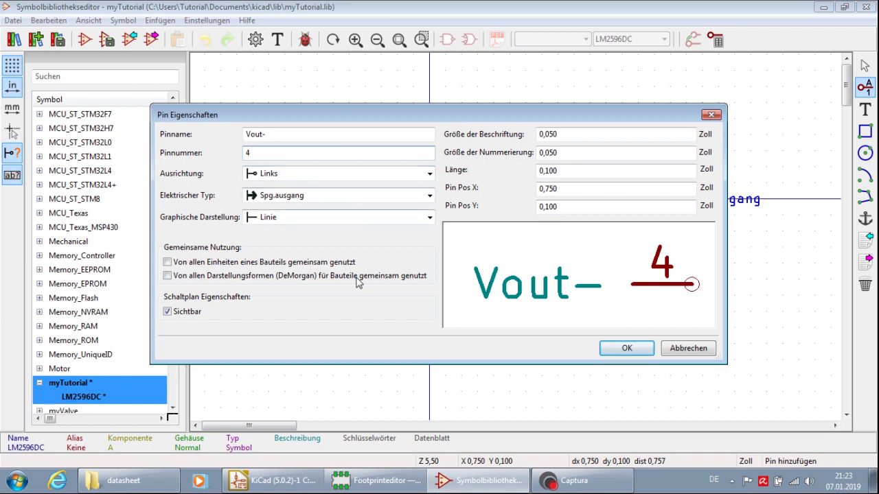
click(625, 349)
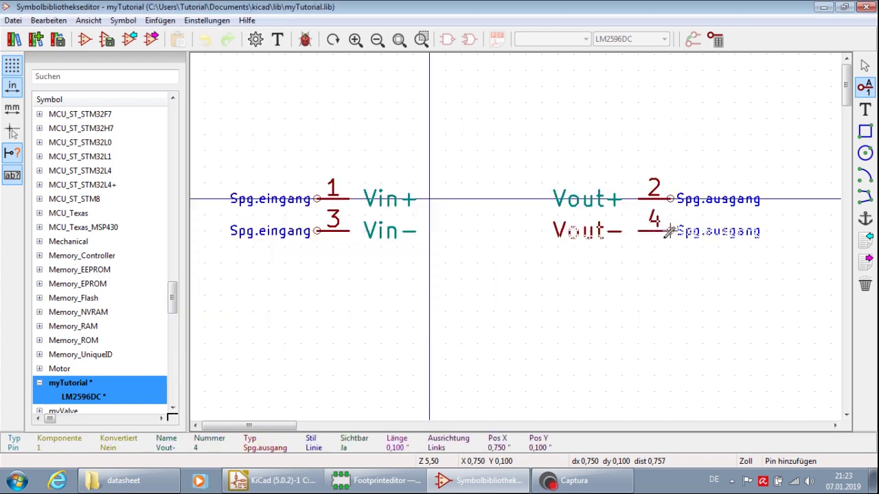
click(667, 232)
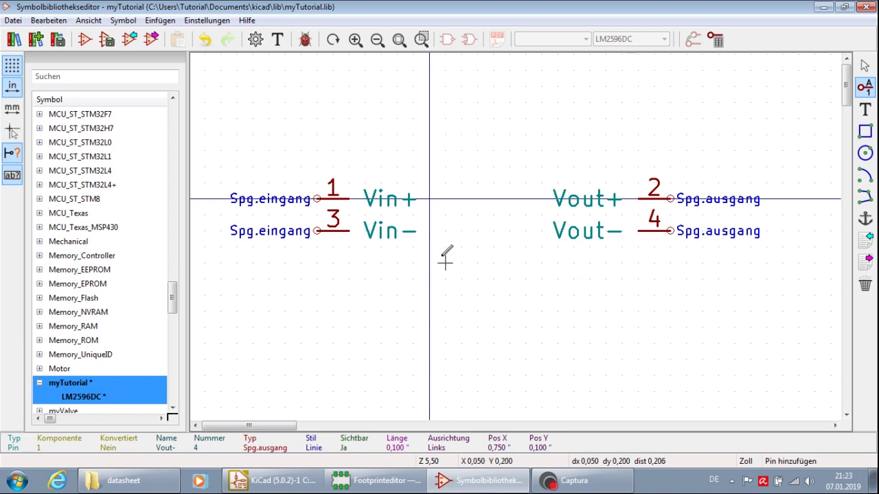
click(345, 484)
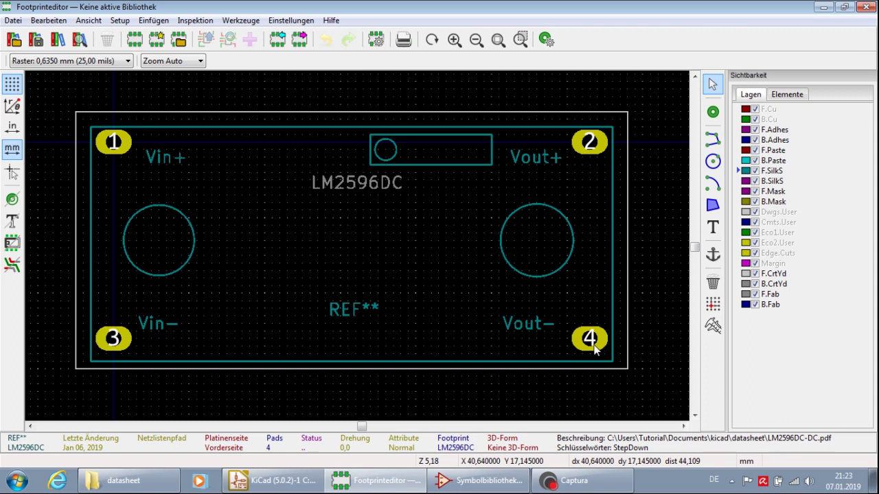
click(482, 484)
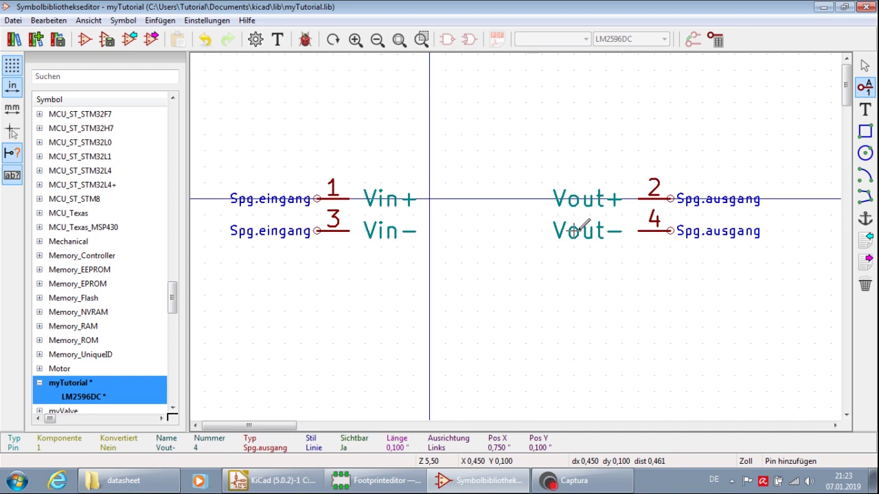
- Move the overlapping value and reference fields together to just above the pins, between the input and output sides
scroll(508, 227, down, 5)
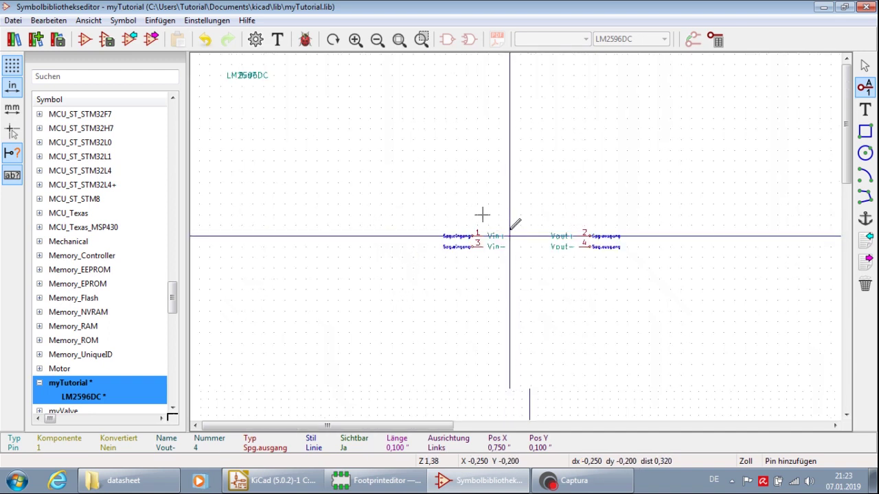
drag(297, 109, 379, 141)
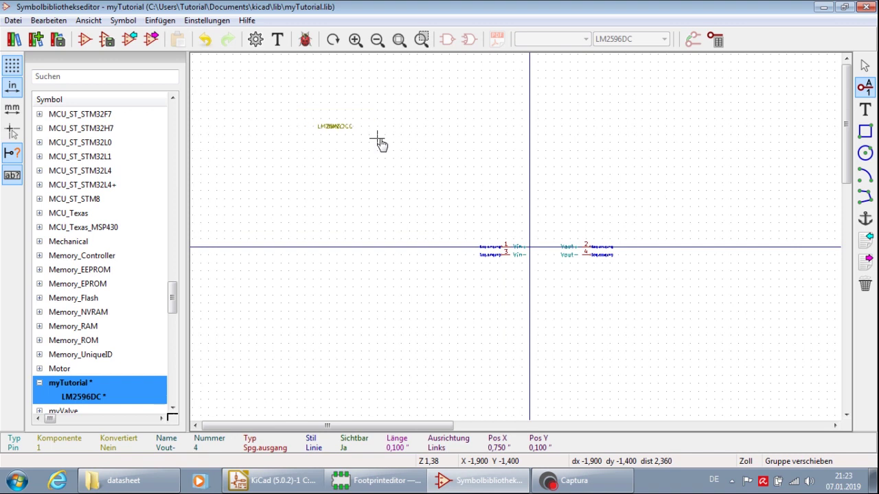
click(581, 251)
scroll(510, 229, up, 4)
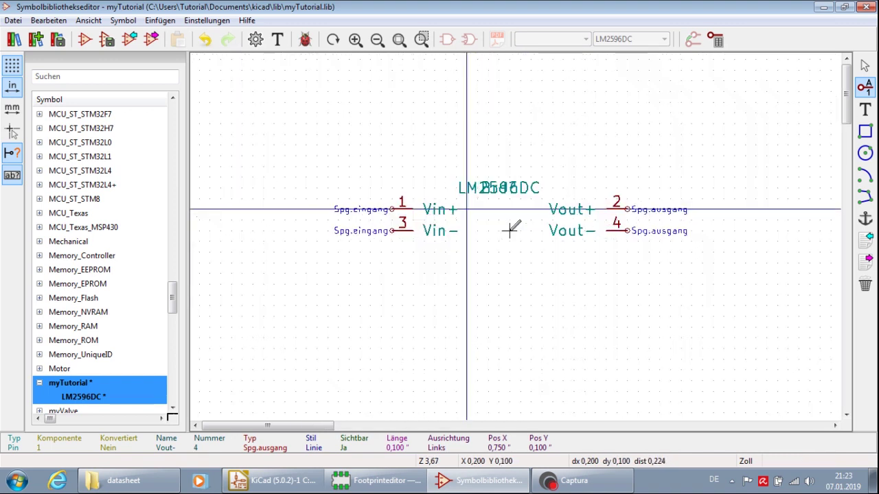
scroll(509, 229, up, 1)
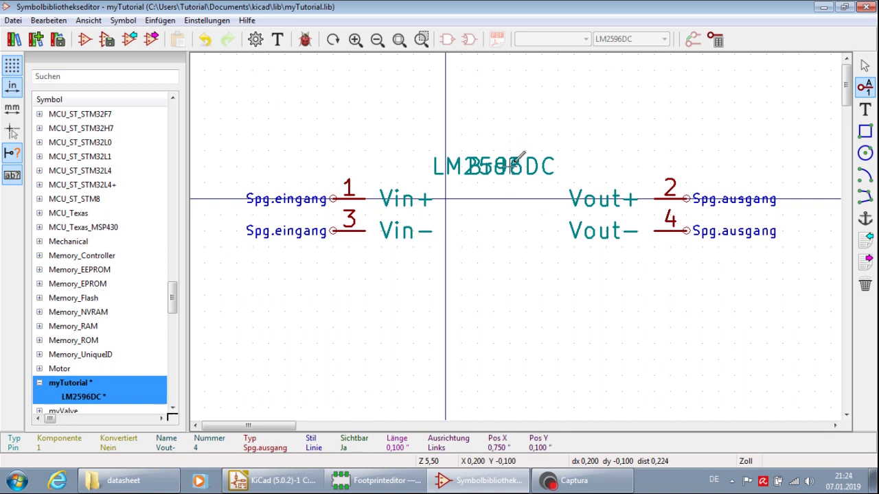
- Move the Brd reference field below the pins, centred on the symbol's vertical axis
click(514, 162)
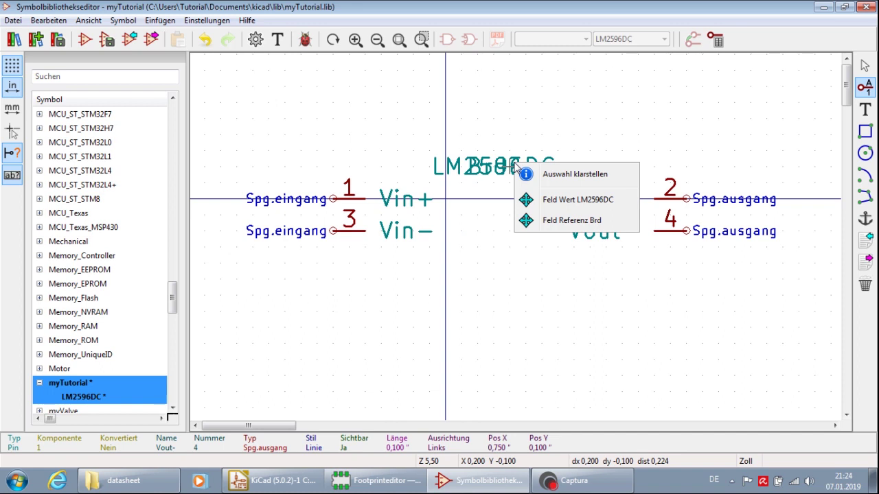
click(573, 220)
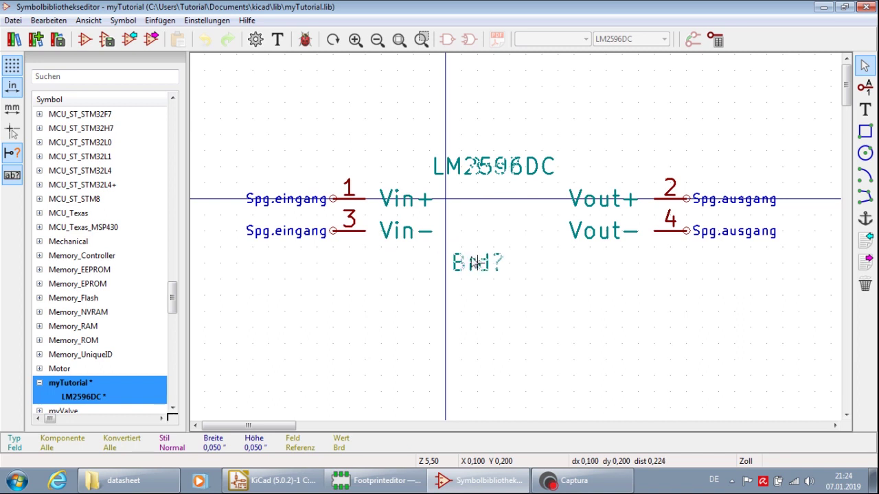
click(447, 264)
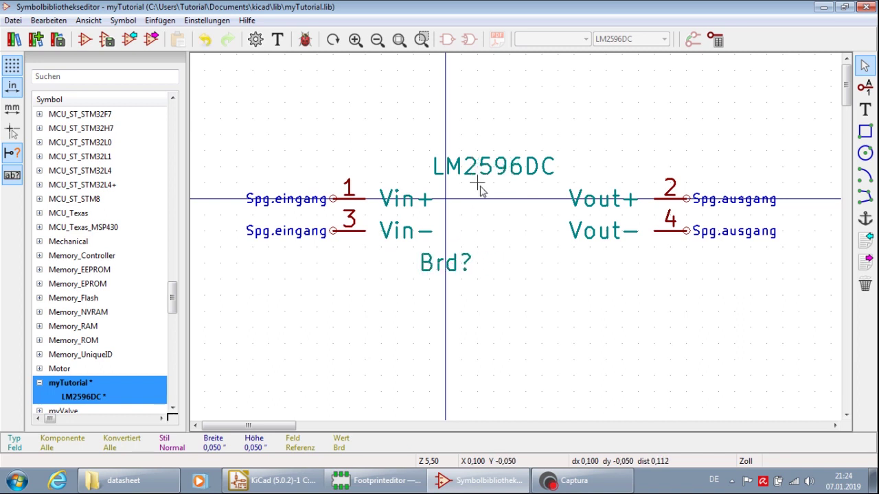
- Centre the LM2596DC value field on the symbol's vertical axis, above the pins
click(494, 172)
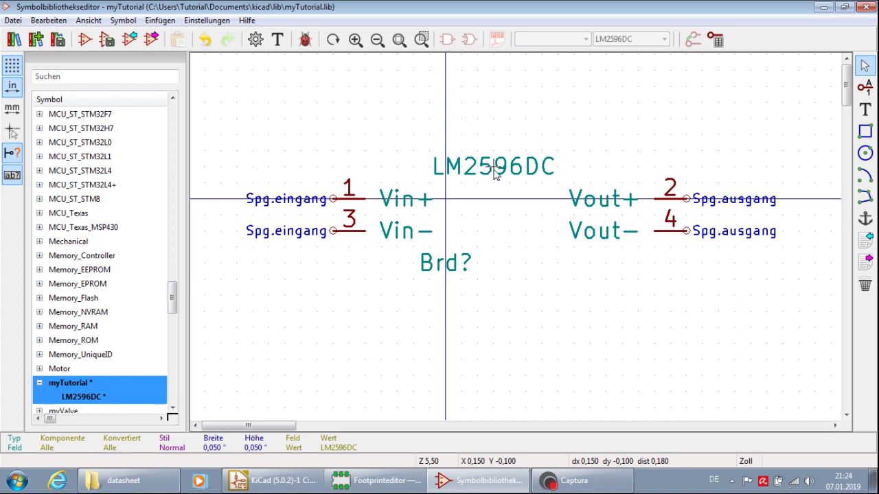
right_click(495, 172)
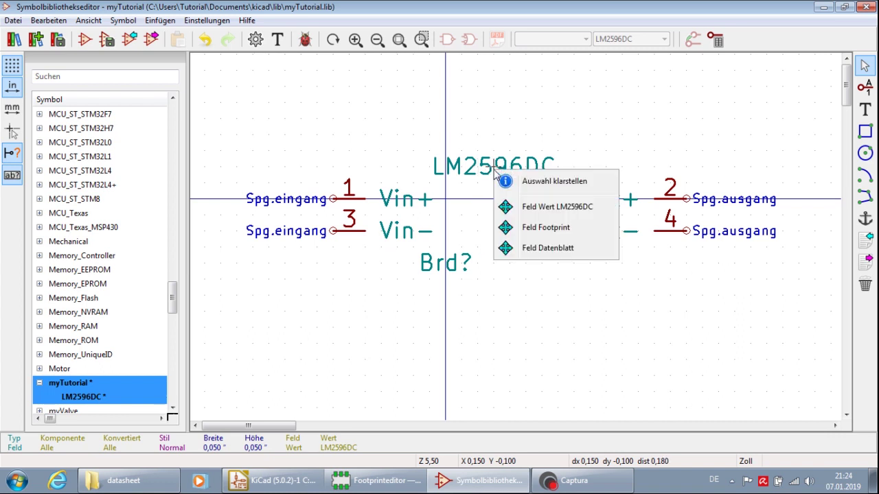
click(575, 213)
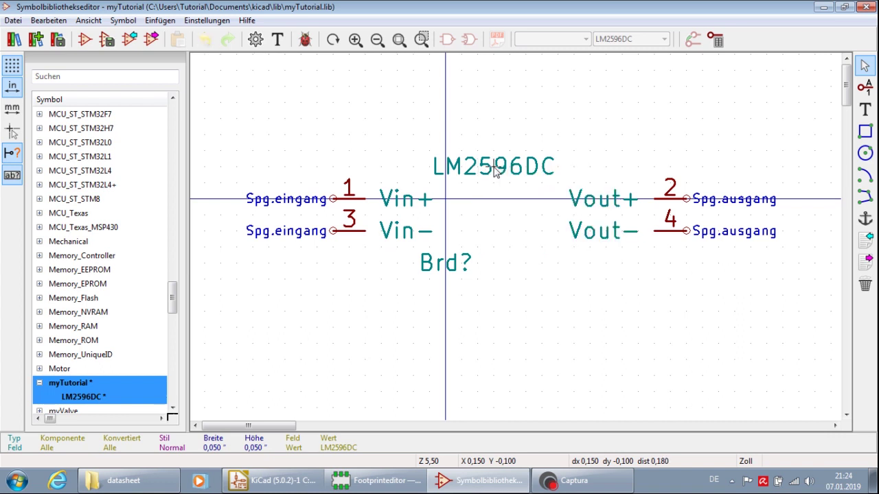
click(452, 168)
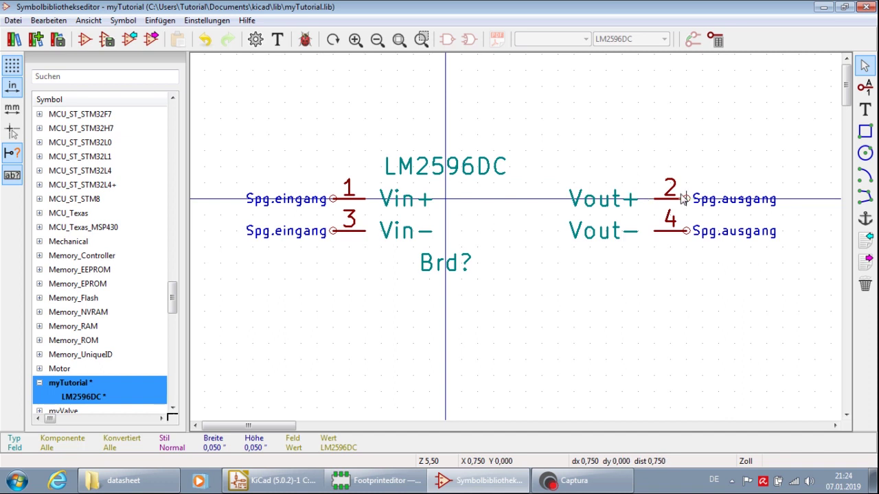
- Move the Vout+ pin closer to the input pins, to 0.450 inch right of the origin
key(m)
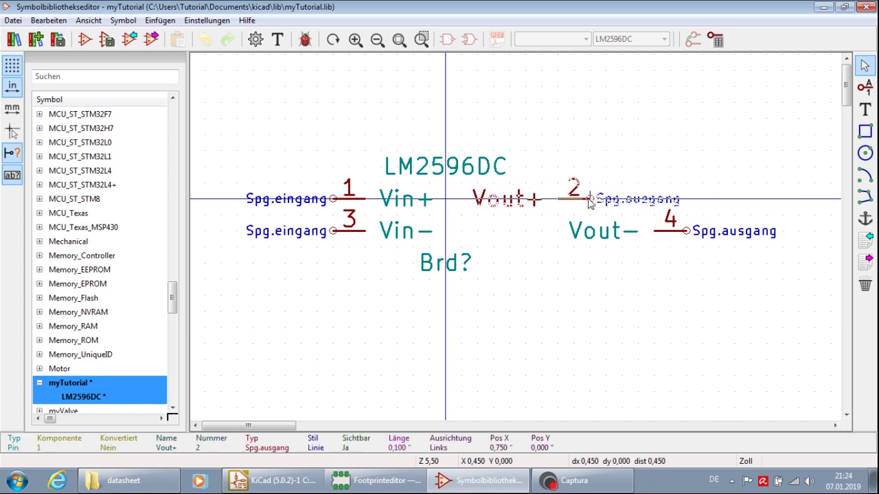
click(589, 200)
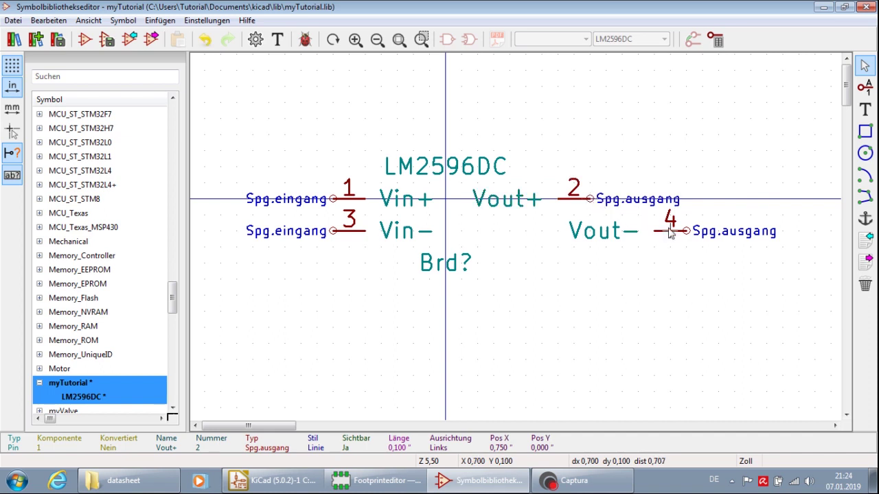
- Move the Vout- pin closer to the input pins, directly below the Vout+ pin and aligned with it
key(m)
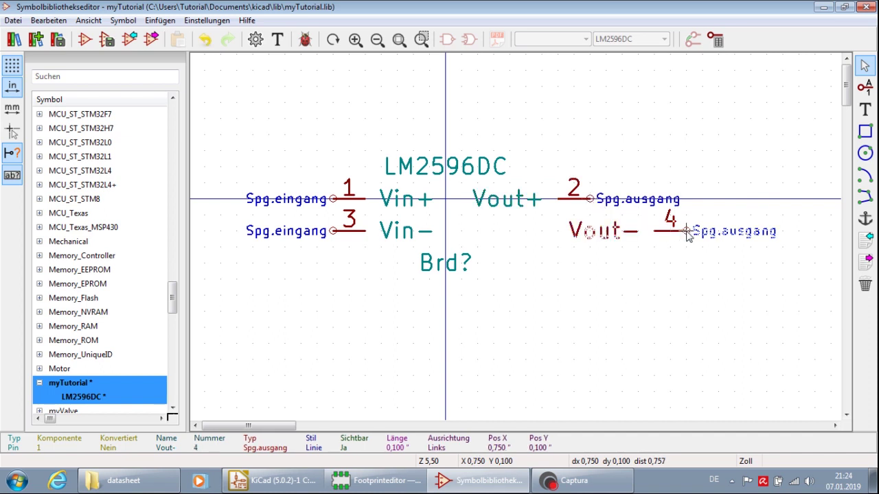
click(585, 234)
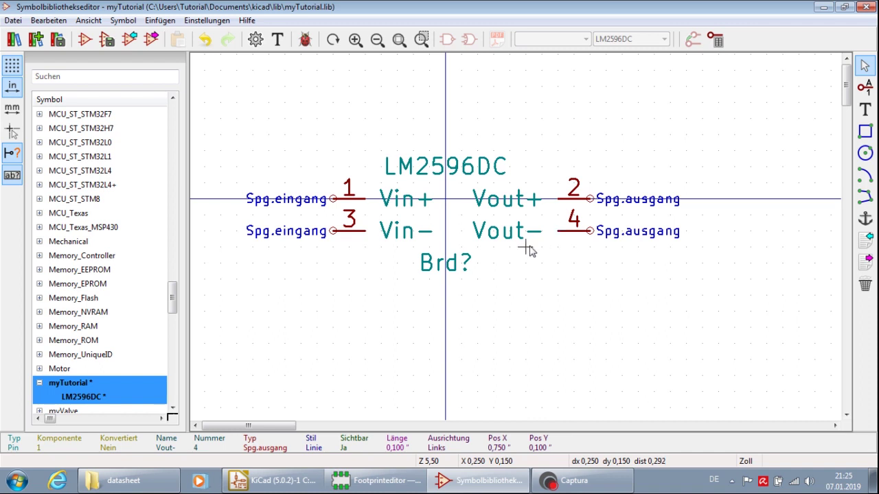
click(866, 132)
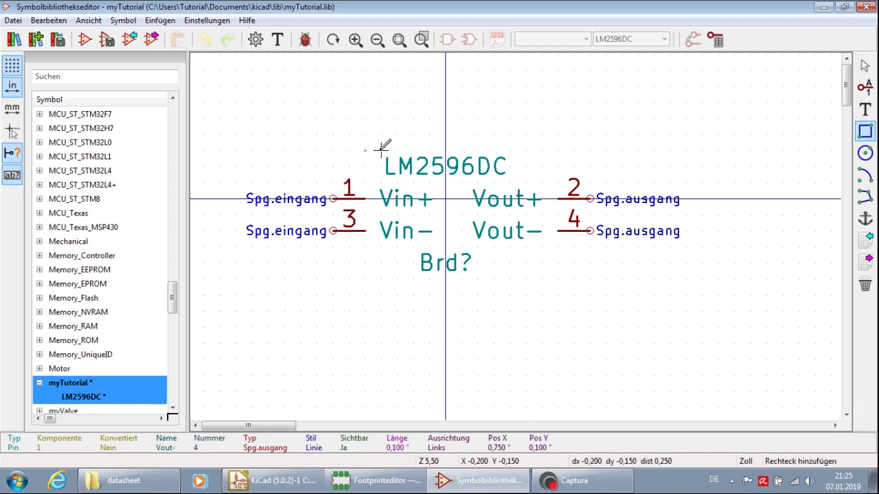
click(492, 149)
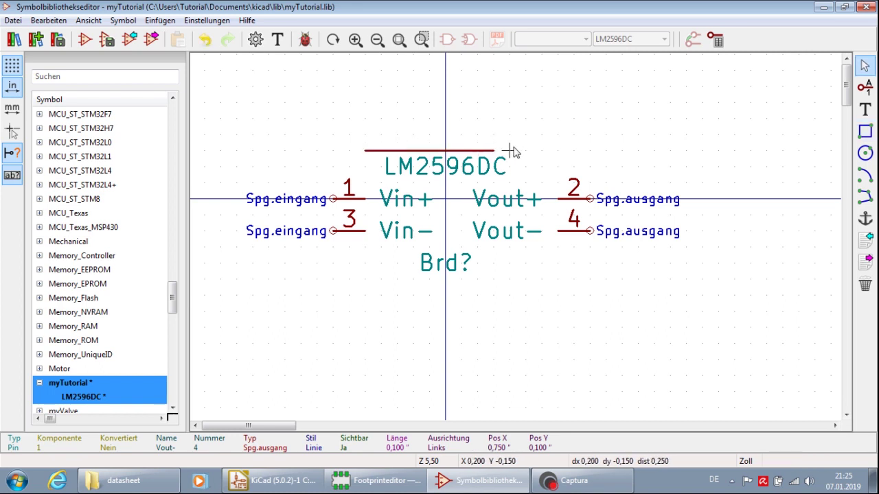
key(ctrl+z)
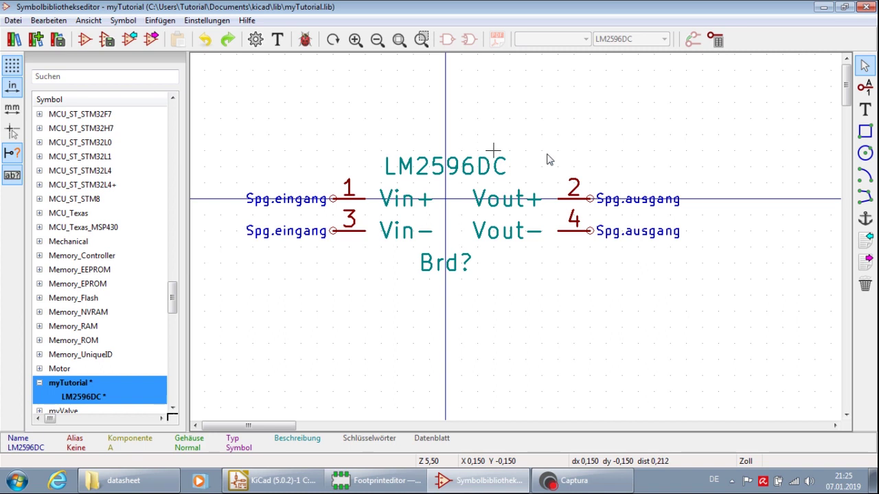
- Draw a rectangular symbol body about 0.600 by 0.400 inch around the labels, its vertical edges meeting the pins' inner ends
click(865, 131)
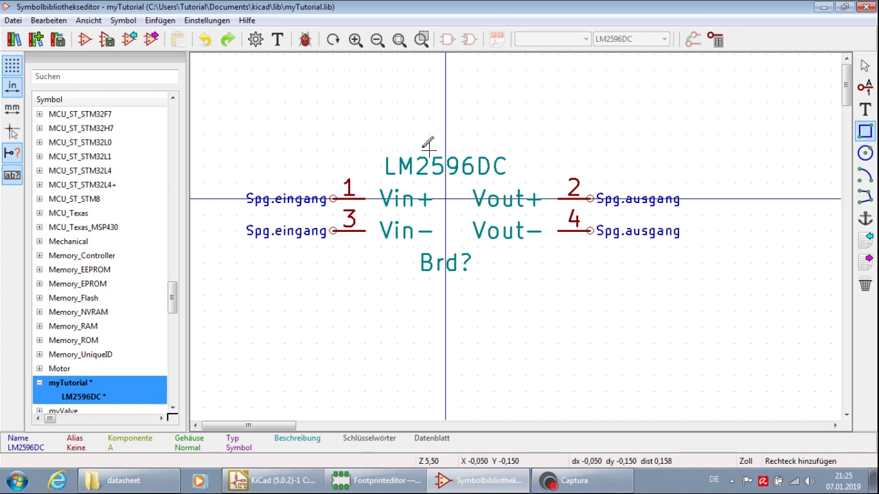
click(364, 149)
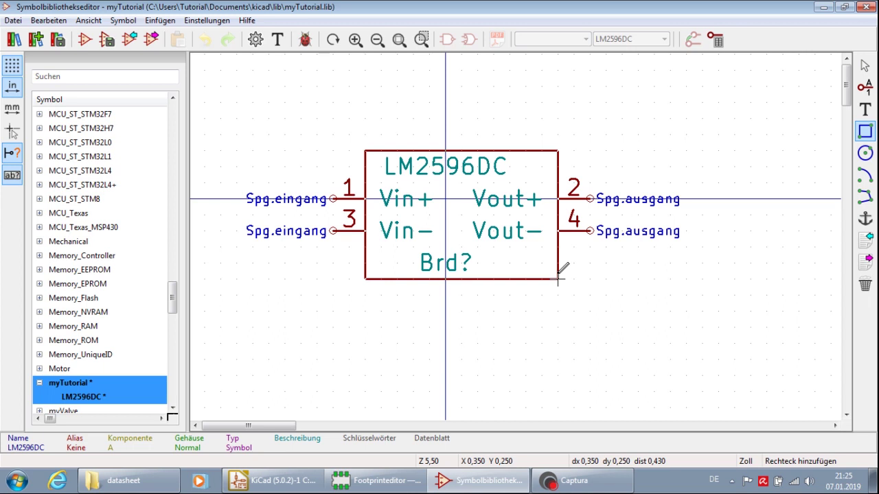
click(558, 278)
- Set the body rectangle's fill style to background fill (Fülle Hintergrund)
right_click(559, 278)
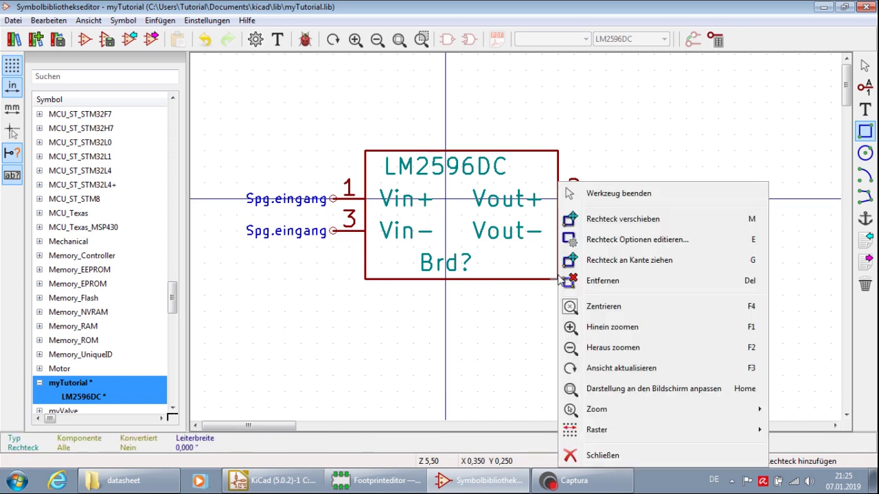
click(638, 240)
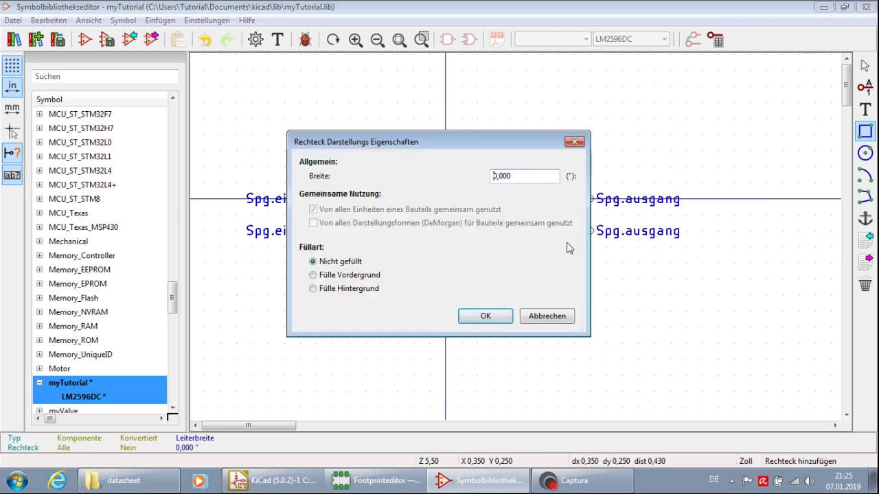
click(340, 291)
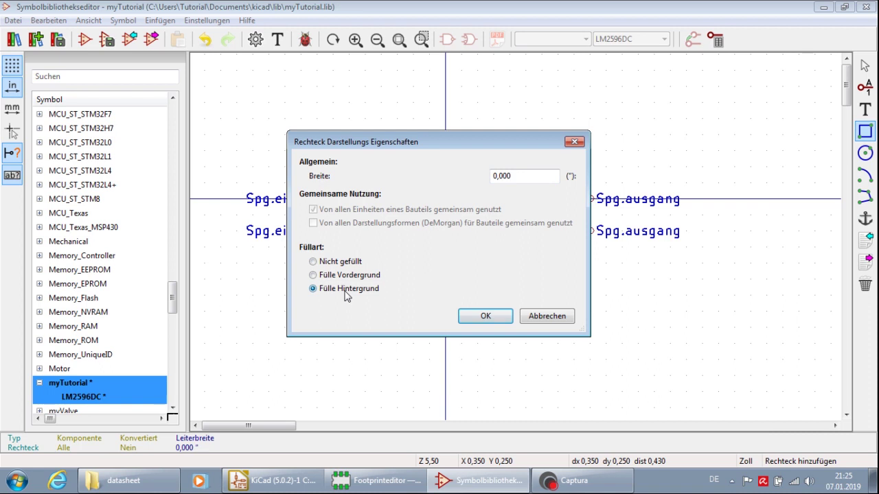
click(480, 319)
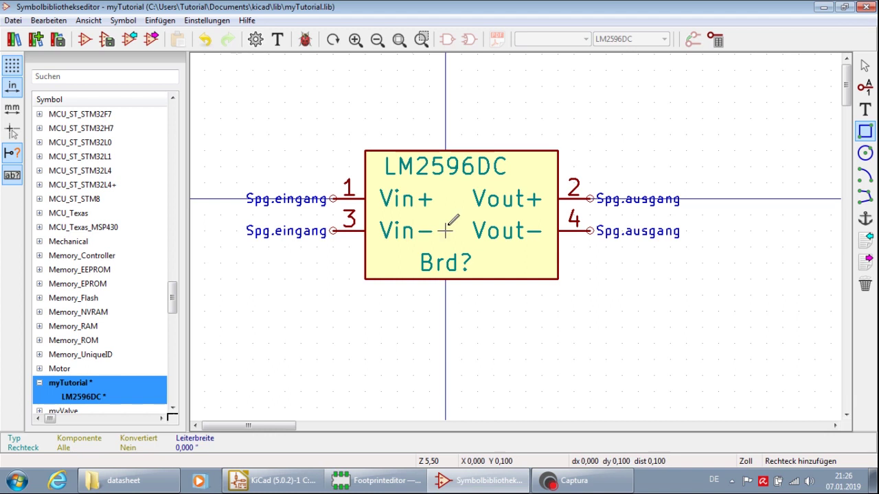
- Set the symbol's anchor at the centre of the body rectangle, midway between the upper and lower pins
click(867, 221)
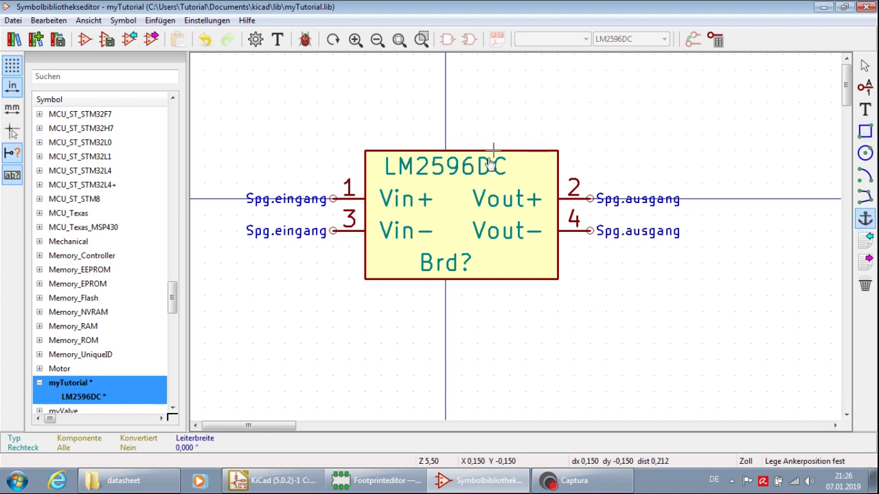
click(461, 217)
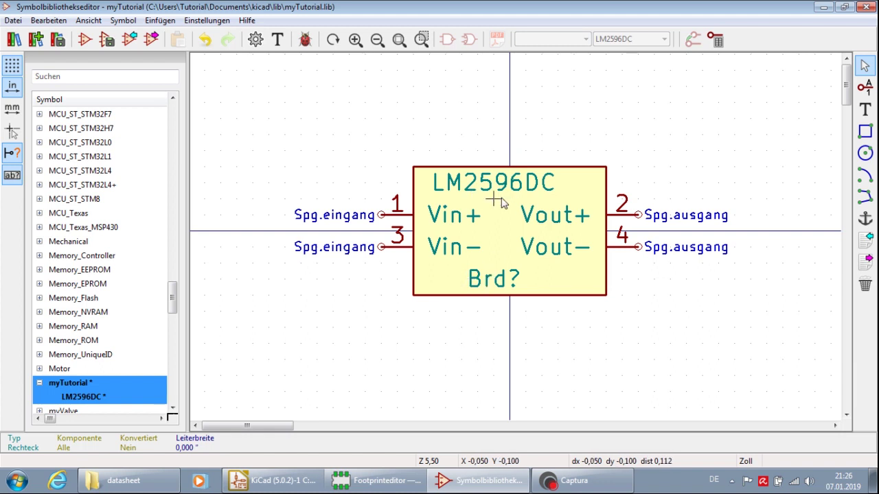
- Recentre the LM2596DC value field and the Brd reference field on the symbol's new vertical axis
drag(481, 192, 508, 194)
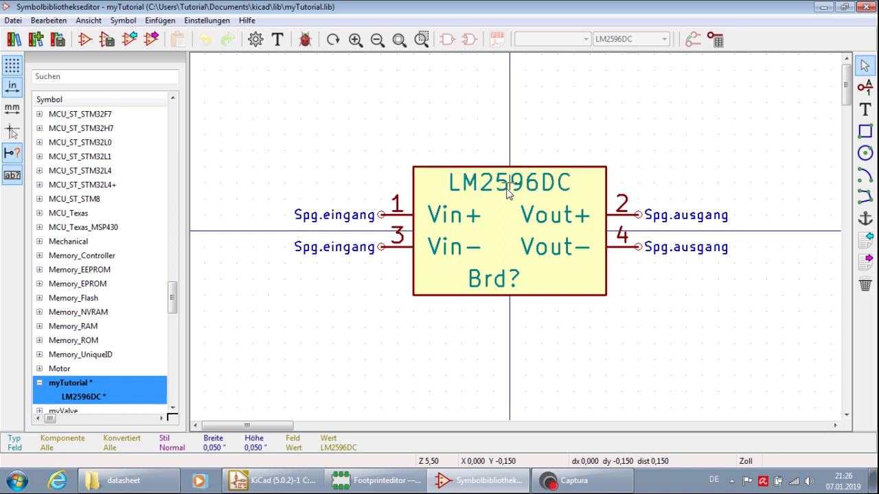
drag(509, 284, 533, 291)
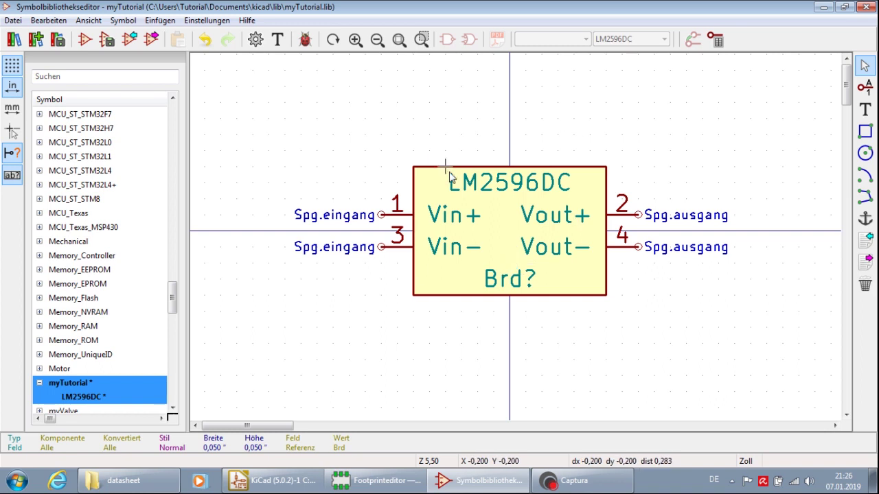
- Enter LM2596DC as the description in the symbol's properties
click(256, 41)
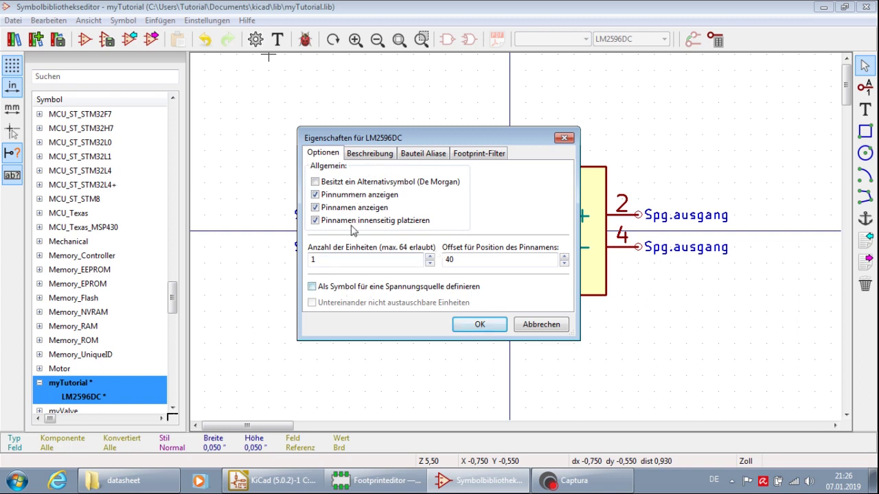
click(362, 156)
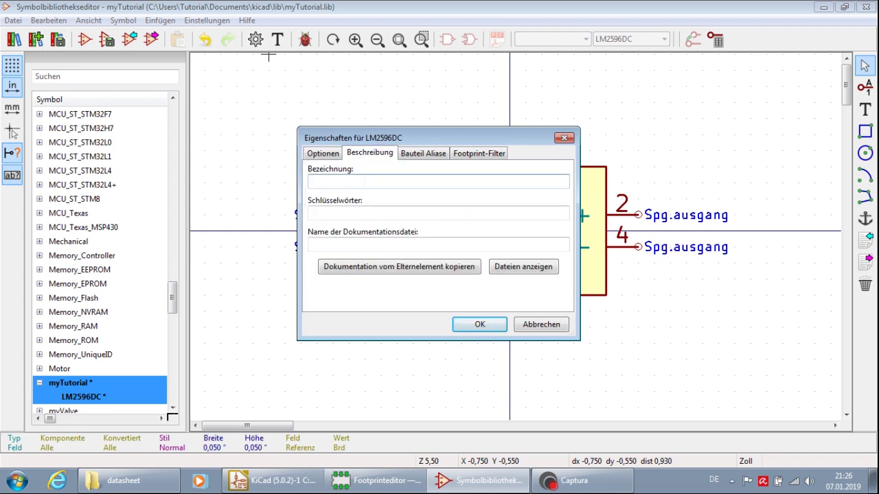
text(LM2596DC)
- Assign LM2596DC-DC.pdf from the kicad/datasheet folder as the symbol's documentation file
click(505, 268)
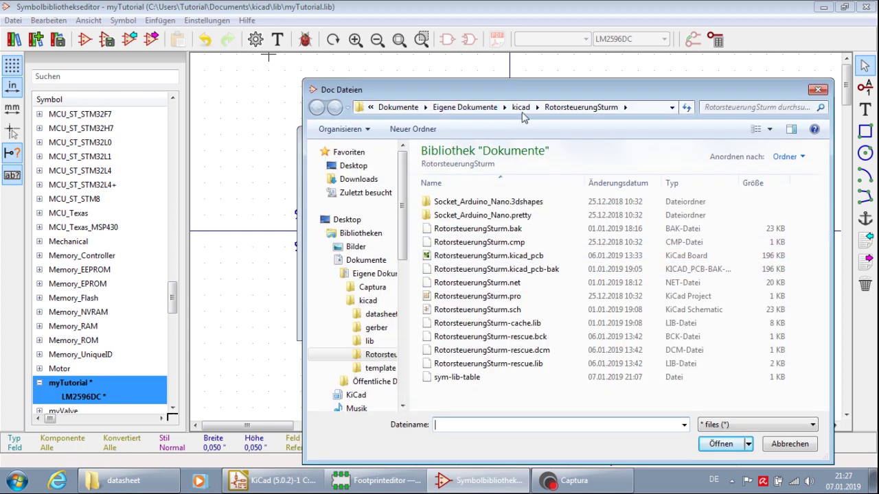
click(521, 108)
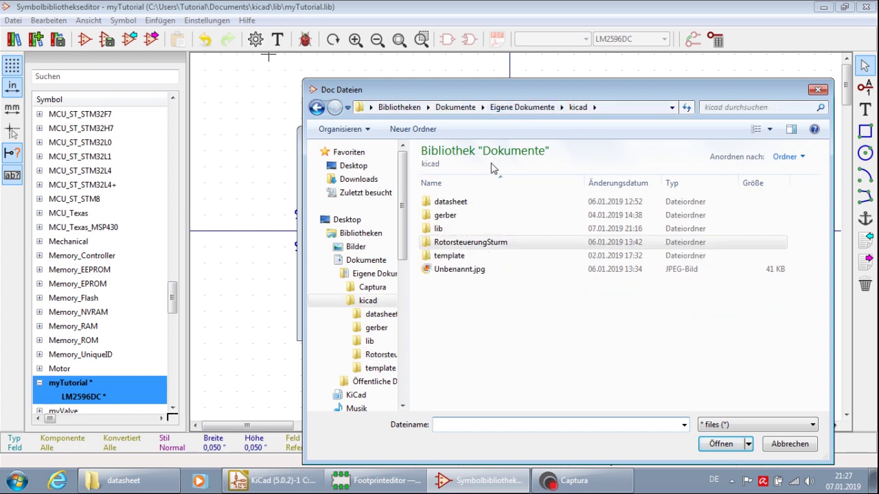
click(474, 204)
double_click(474, 204)
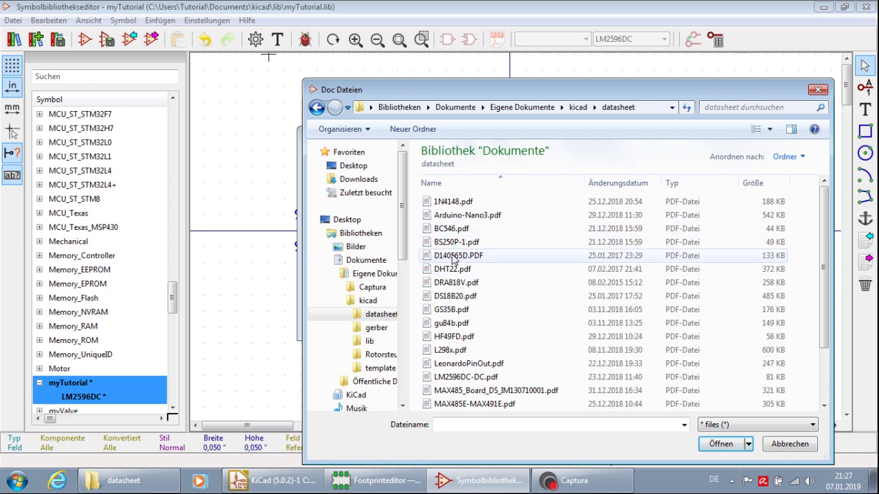
scroll(454, 324, down, 2)
click(456, 313)
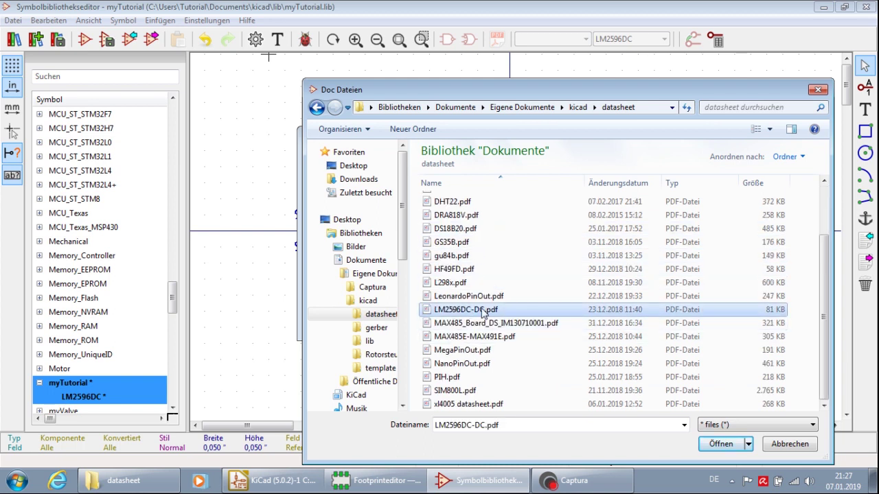
double_click(484, 311)
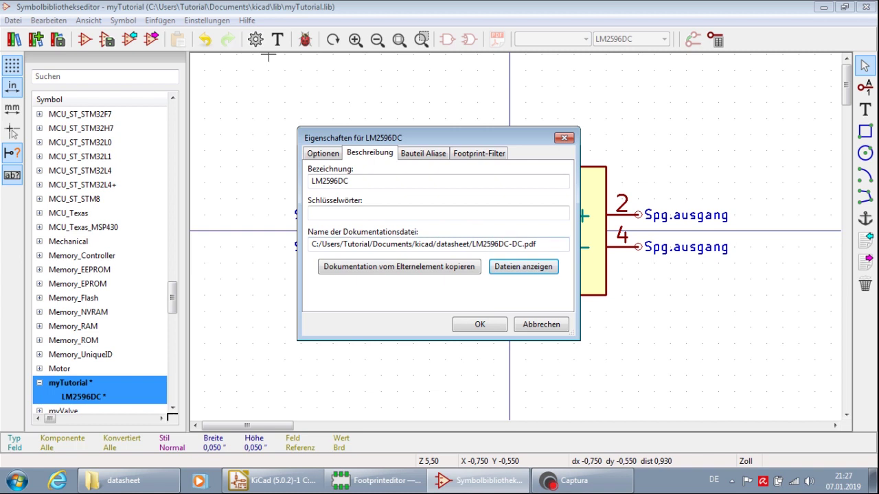
- Enter StepDown DC-DC as the symbol's keywords
click(438, 214)
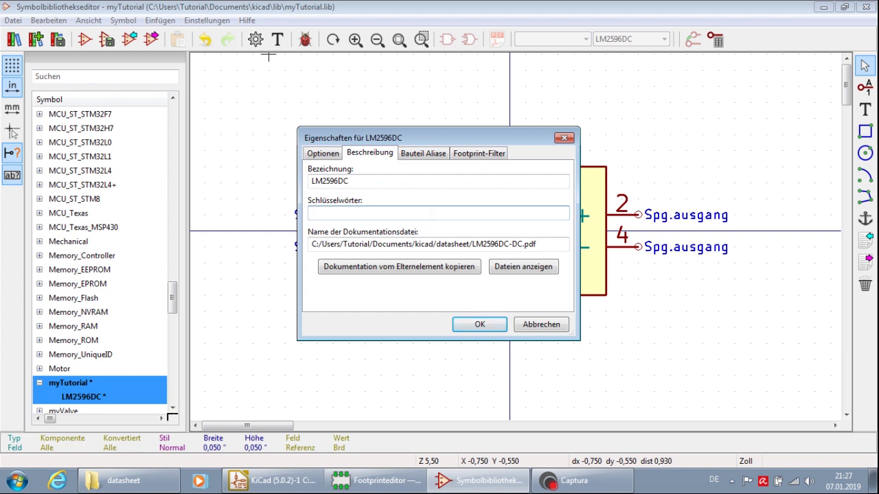
text(StepDw)
key(BackSpace)
text(own)
key(BackSpace)
text(wn)
text(DC-DC)
- Start a new footprint filter for the symbol and enter mytutorial:LM2596DC as its text
click(421, 155)
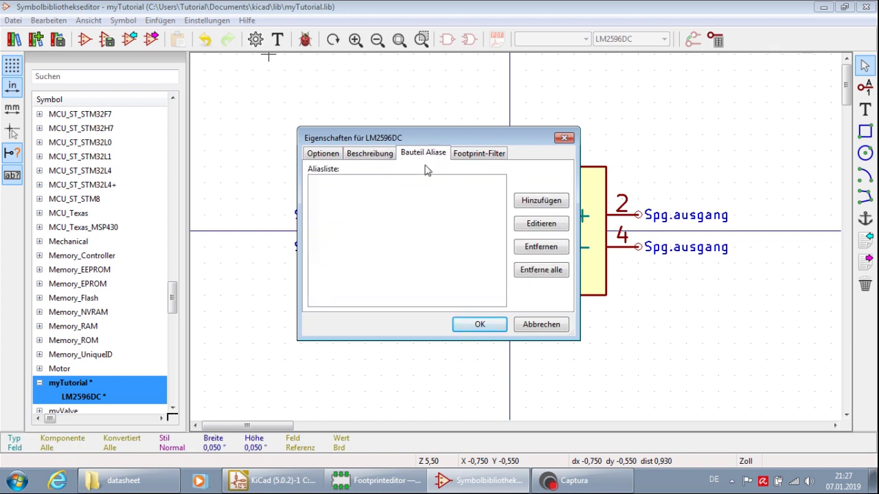
drag(440, 133, 461, 157)
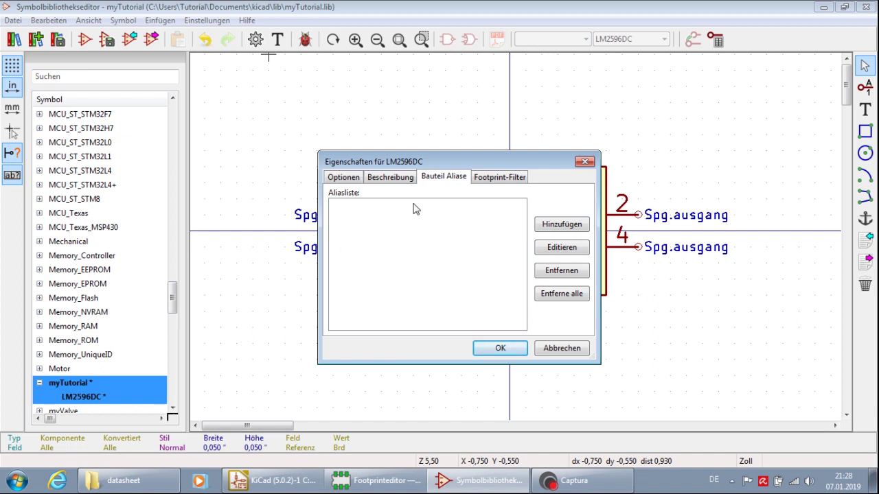
click(490, 179)
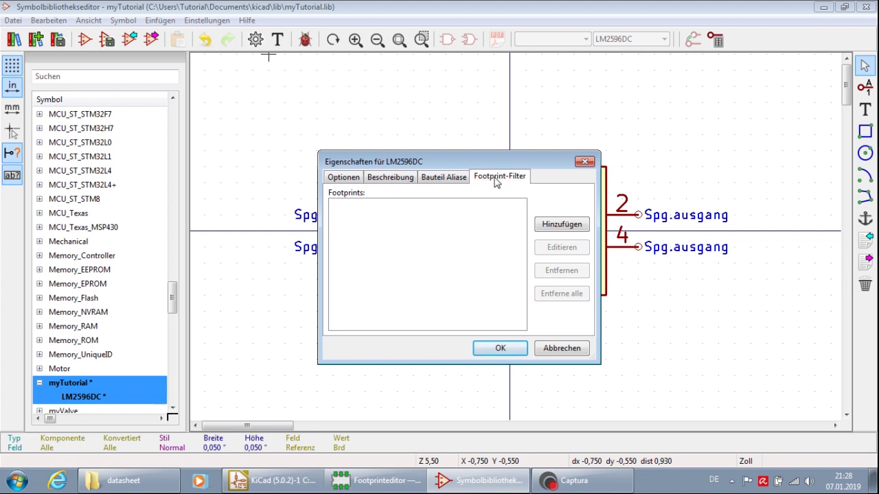
click(556, 228)
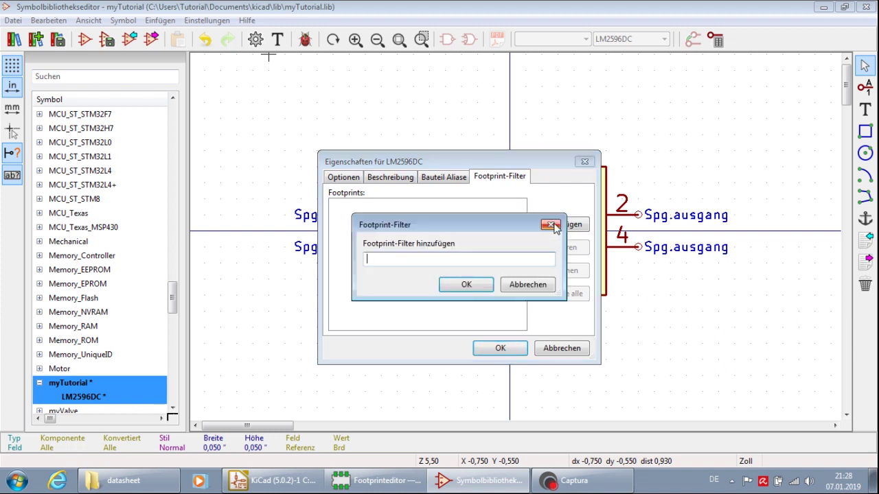
text(m)
text(yTu)
text(tutorial:)
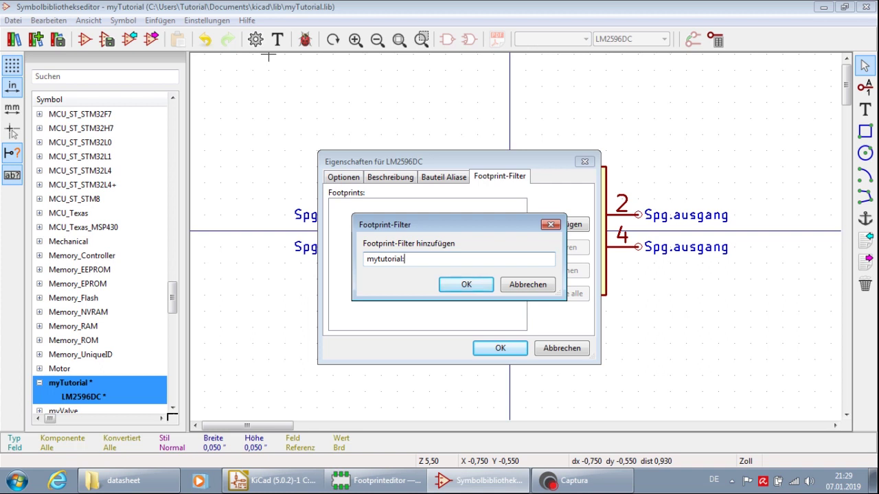
text(M2596DC)
- Check the filter text against the footprint's name in the Footprint Editor and add the filter to the symbol's list
click(386, 480)
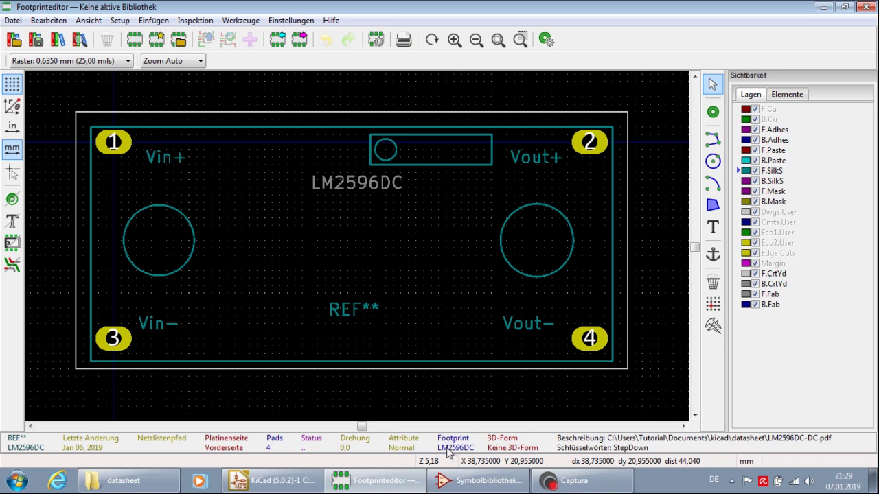
click(447, 488)
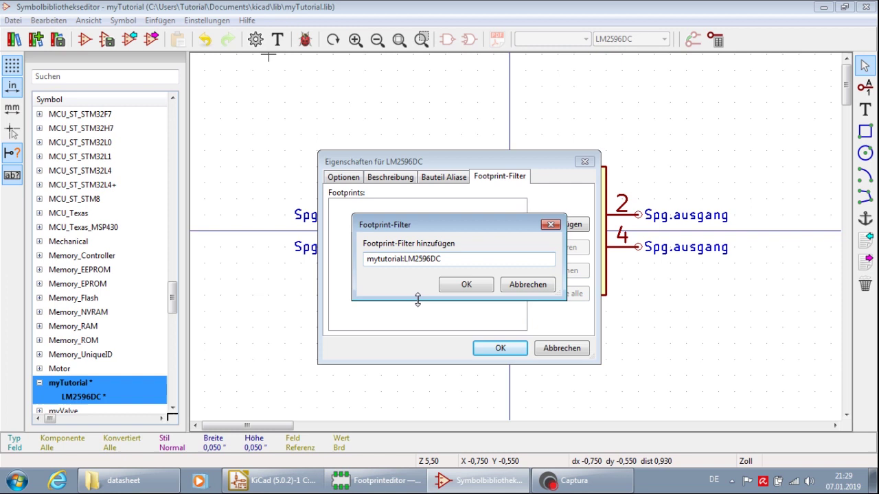
drag(404, 259, 366, 258)
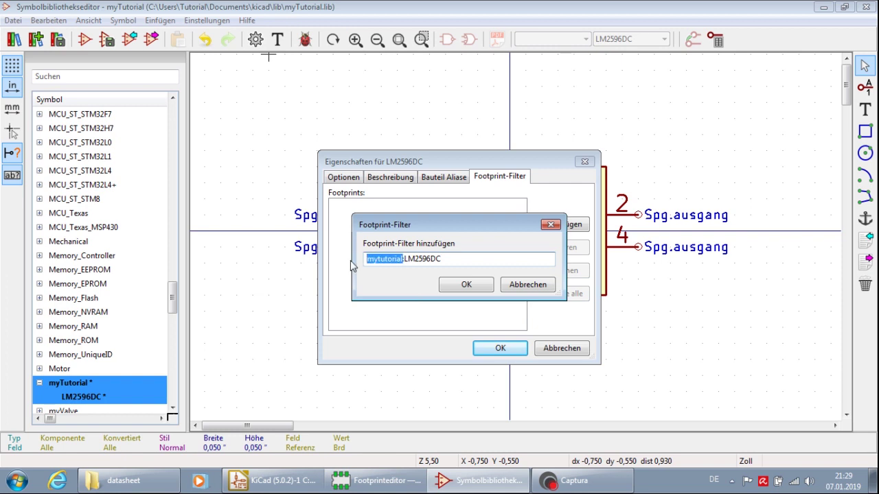
click(403, 258)
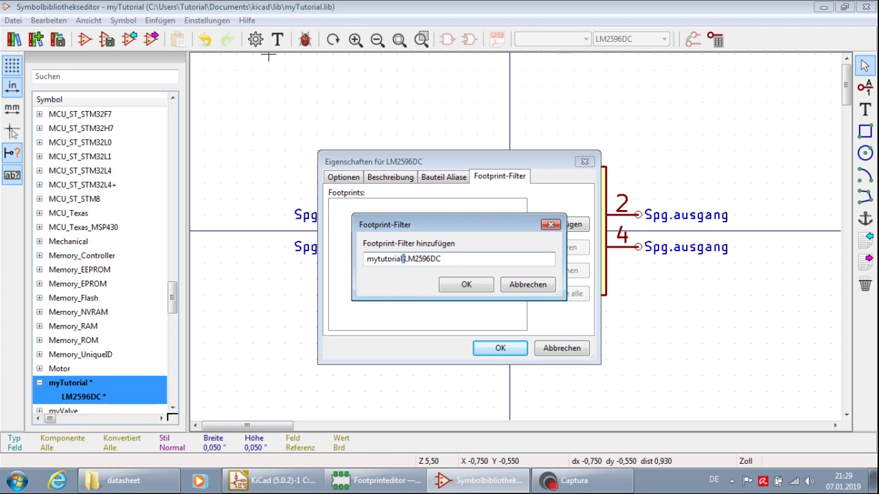
drag(408, 259, 443, 259)
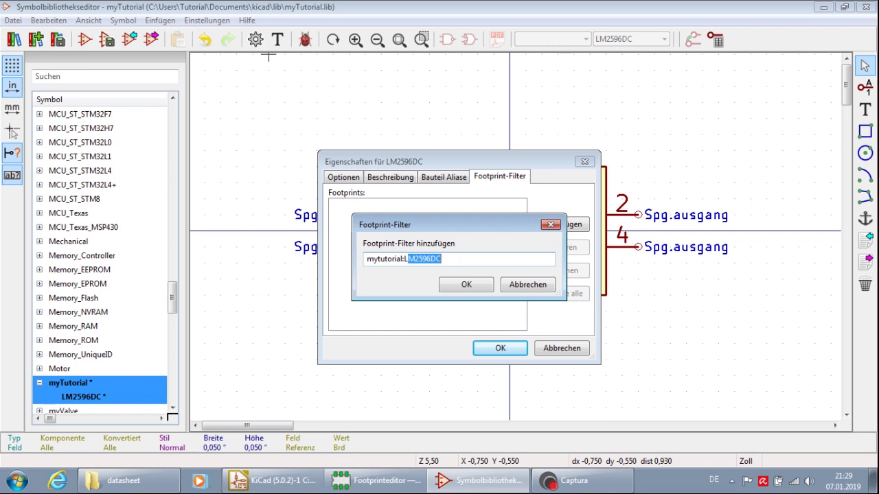
click(442, 259)
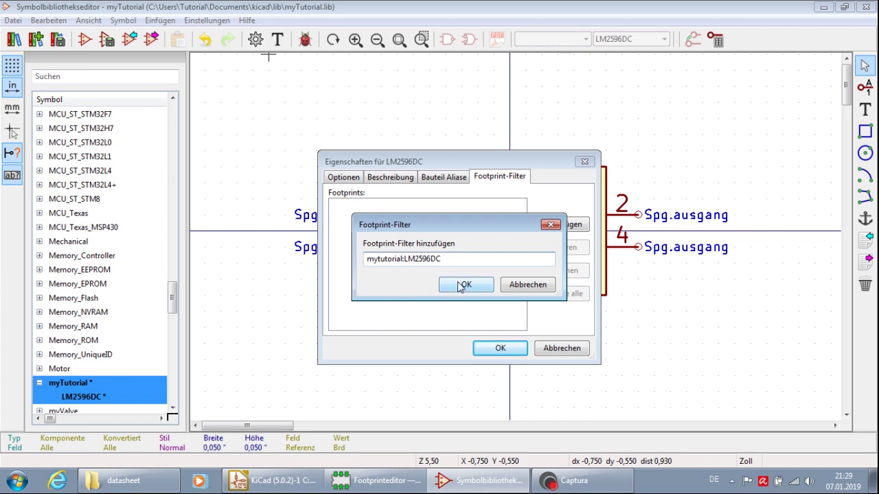
click(460, 284)
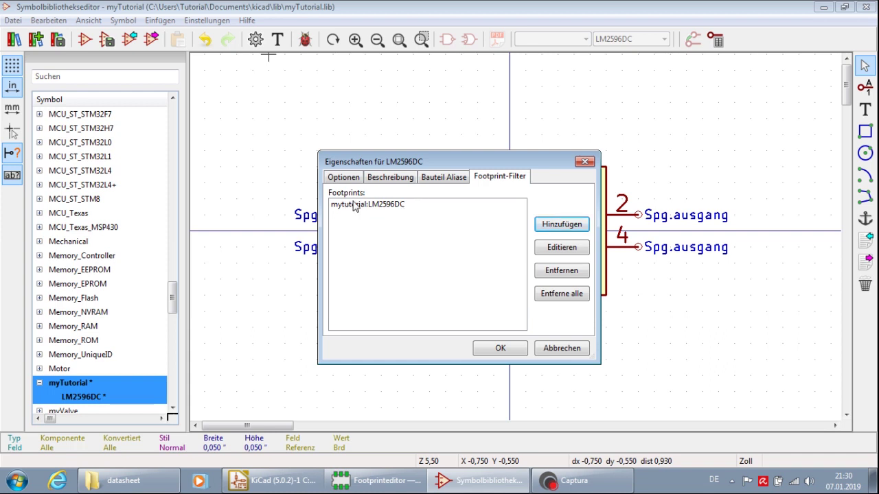
- Accept the symbol properties and open the linked datasheet to look through its specifications, closing it when done
click(510, 351)
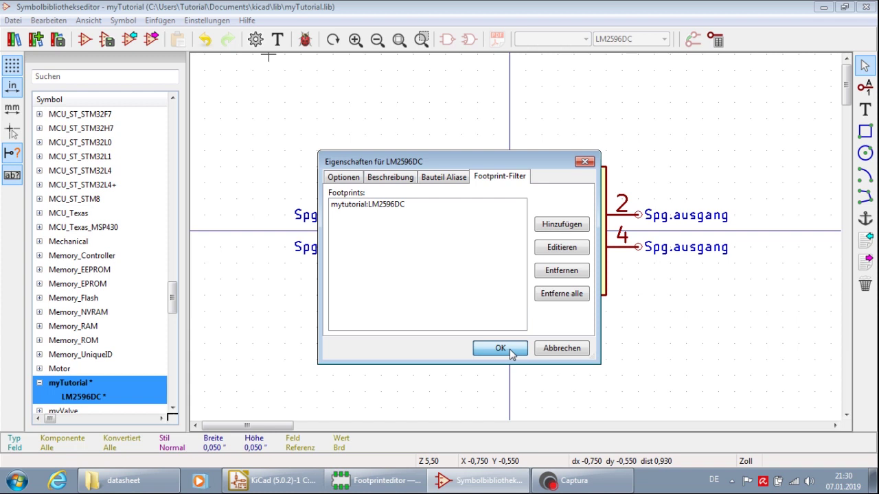
click(500, 349)
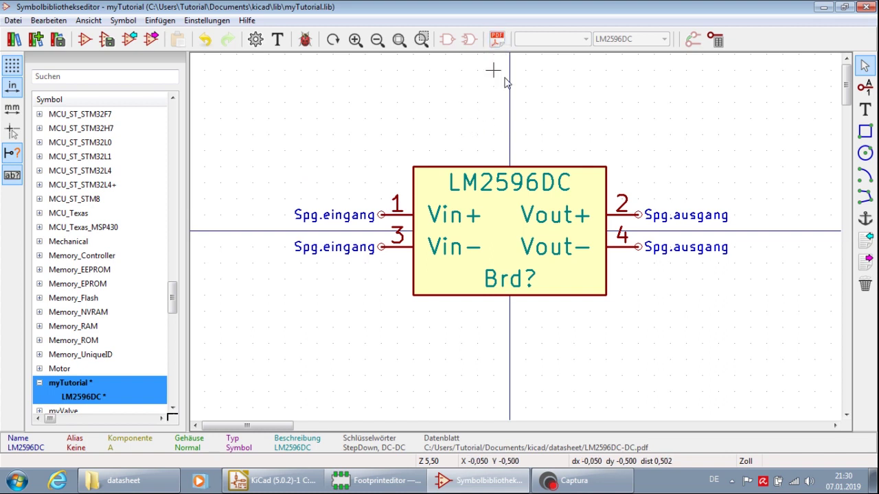
click(497, 40)
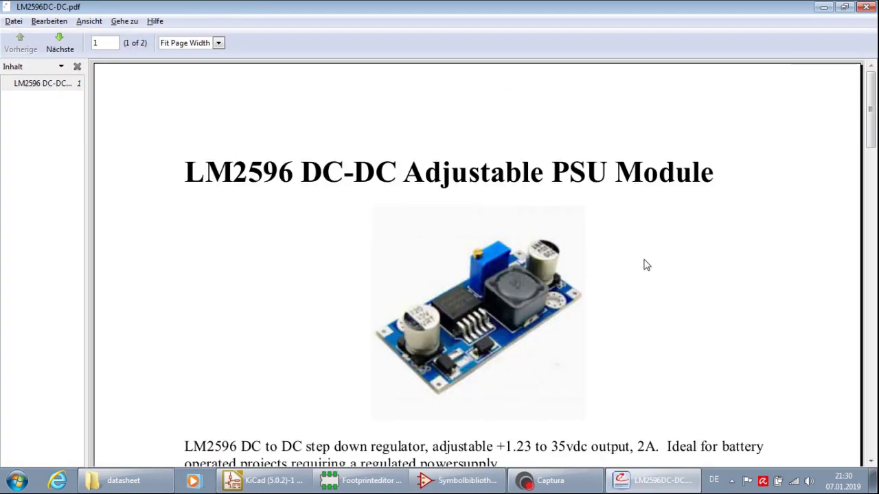
scroll(643, 265, down, 5)
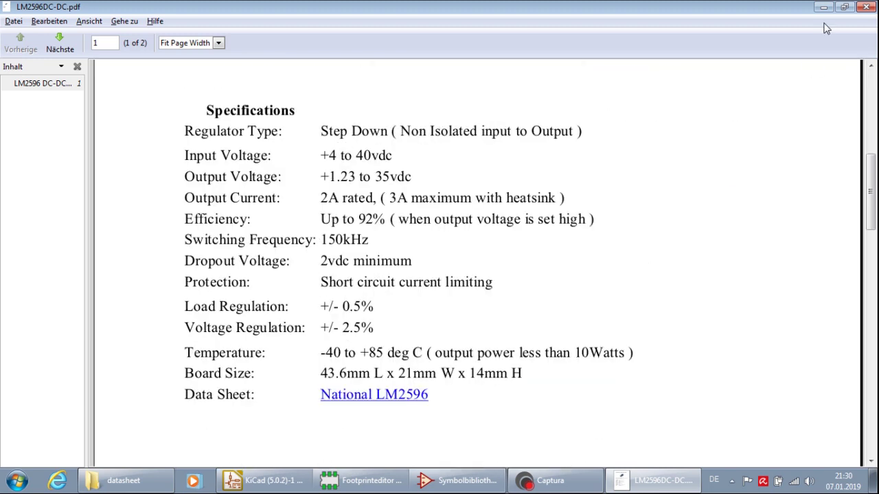
click(864, 7)
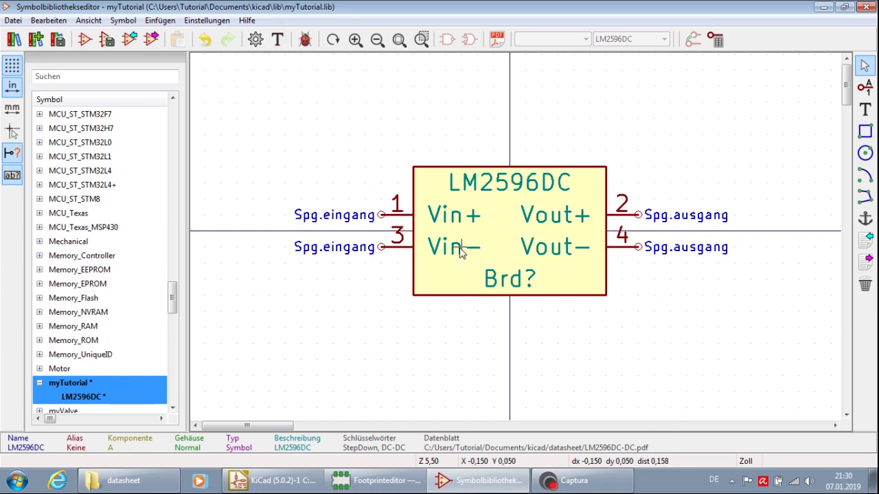
- Open the symbol's field properties, select the Datenblatt field and try to open the datasheet from it
click(276, 40)
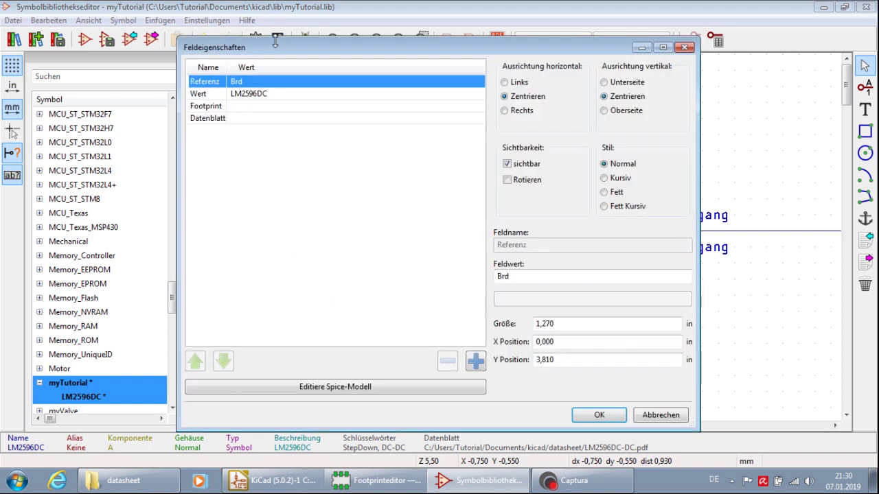
click(323, 119)
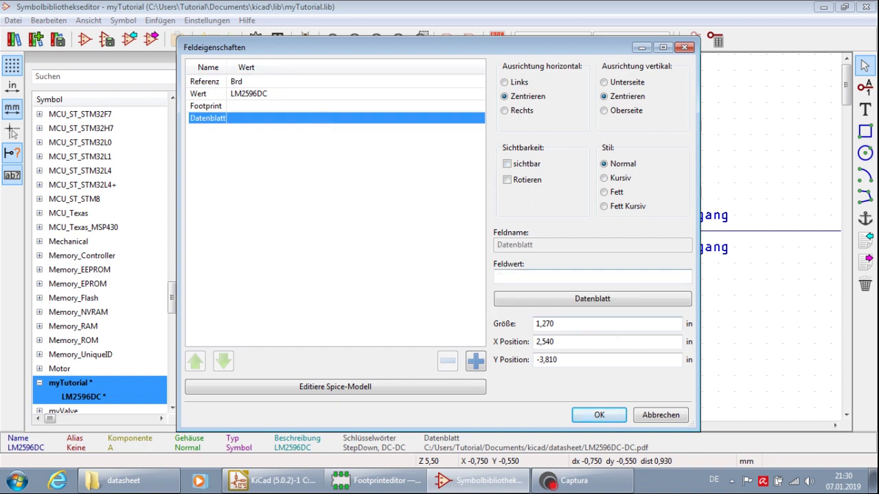
click(599, 301)
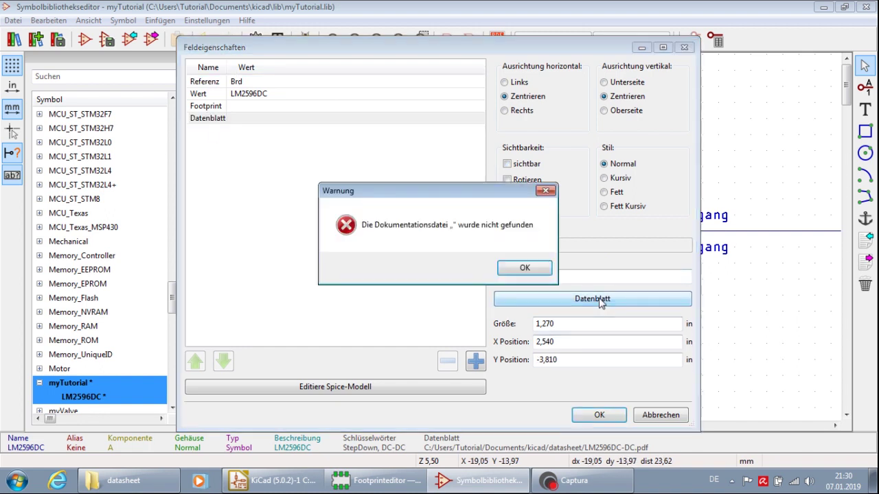
click(524, 269)
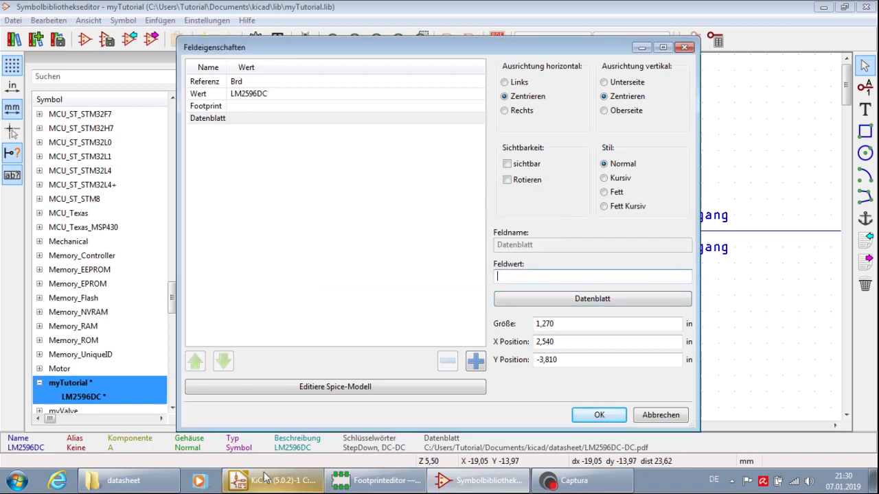
- Set the Datenblatt field to C:\Users\Tutorial\Documents\kicad\datasheet\LM2596DC.pdf, taking the folder path from Windows Explorer, and try to open the file
click(130, 480)
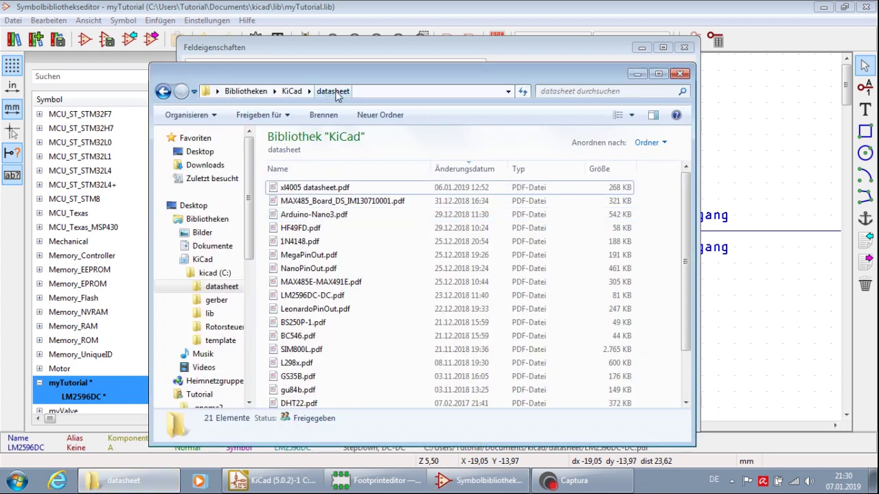
click(366, 95)
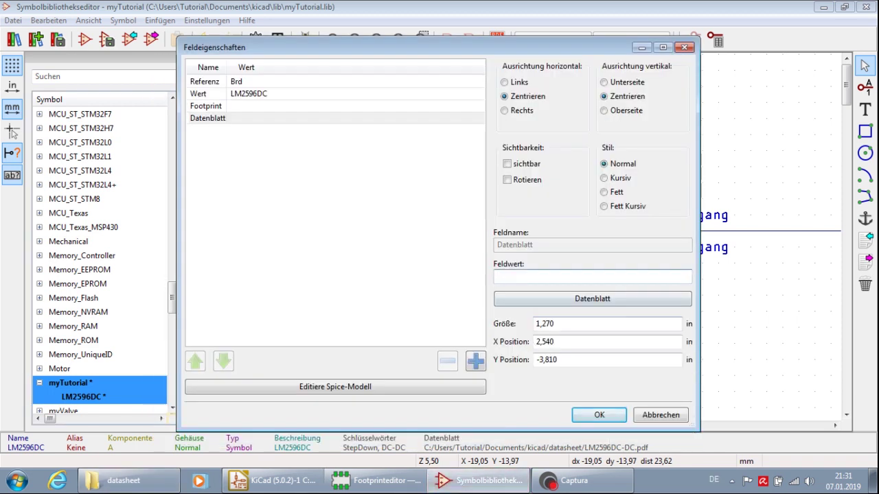
text(C:\Users\Tutorial\Documents\kicad\datasheet)
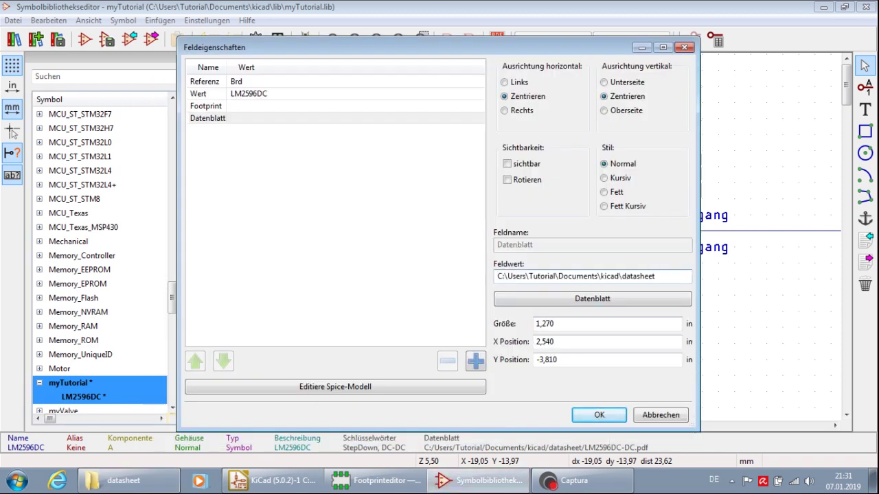
text(\LM2596DC)
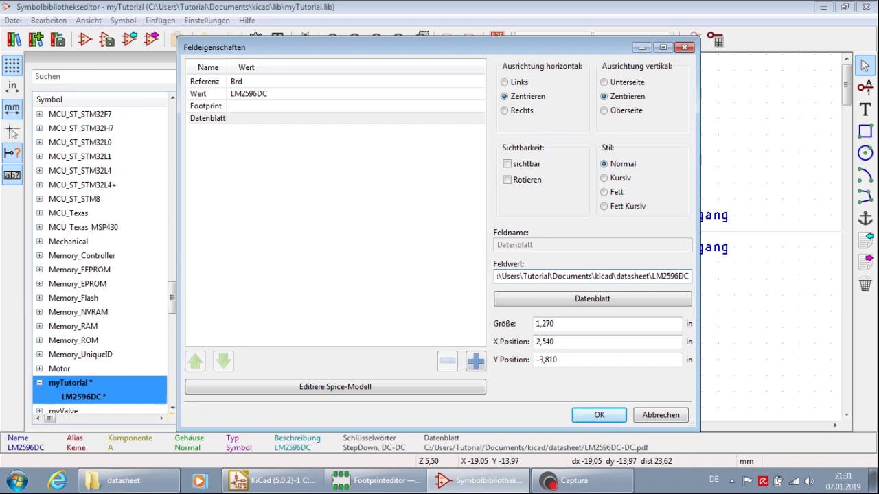
text(.pdf)
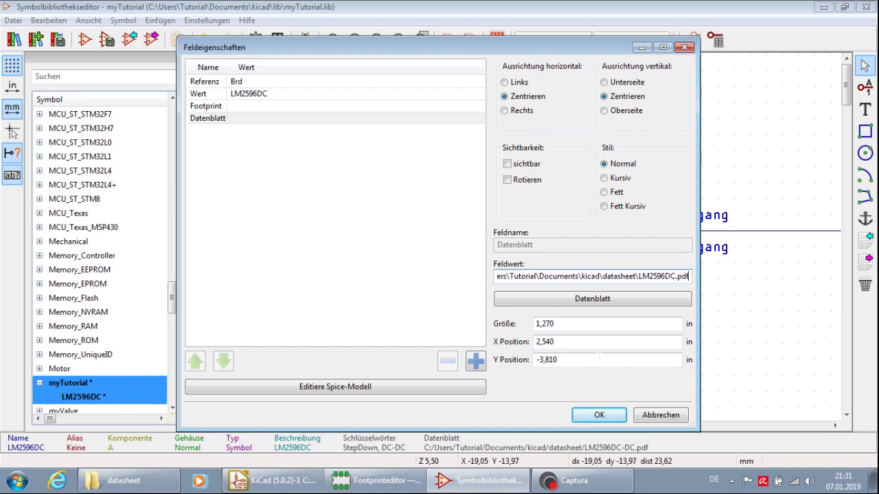
click(546, 300)
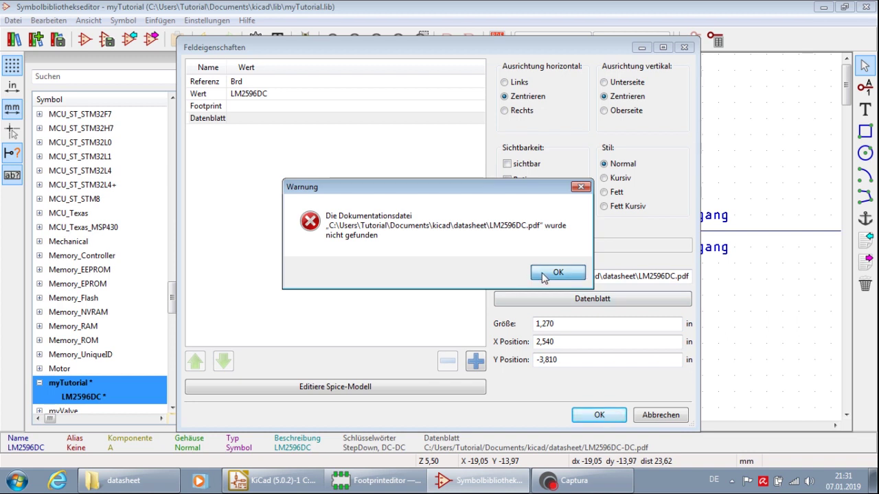
click(545, 275)
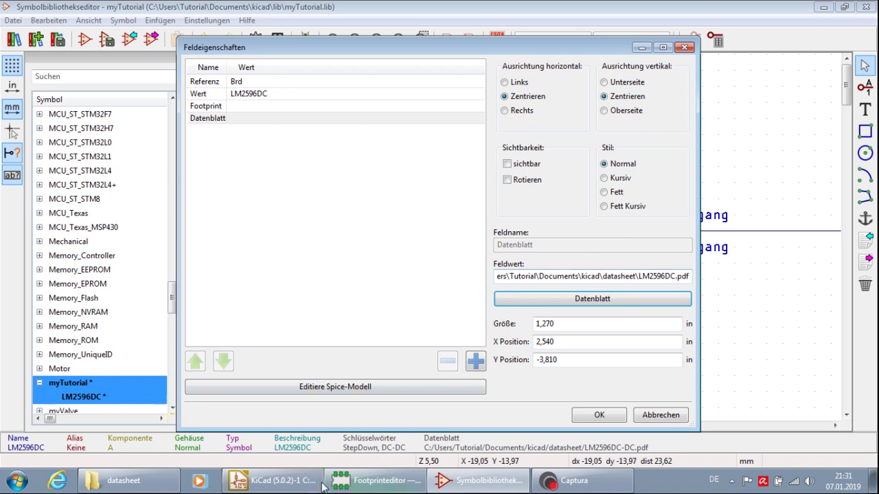
- Copy the full file name LM2596DC-DC.pdf from the datasheet folder in Windows Explorer
click(119, 486)
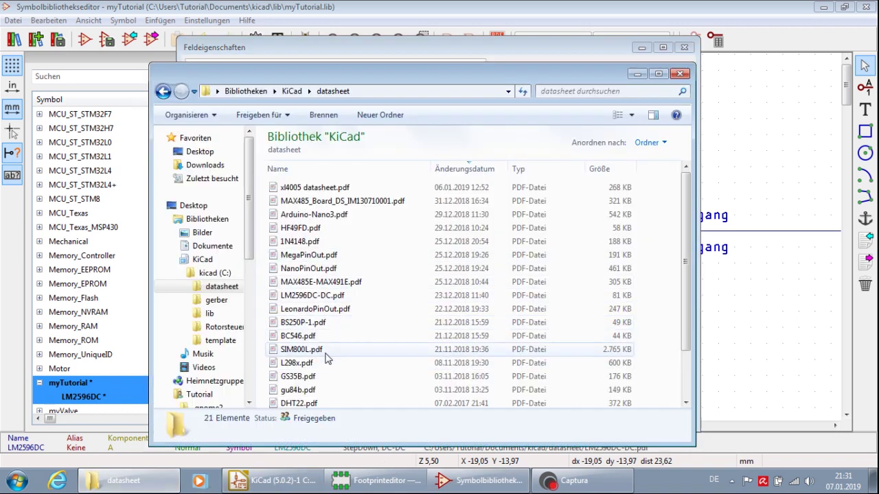
click(342, 299)
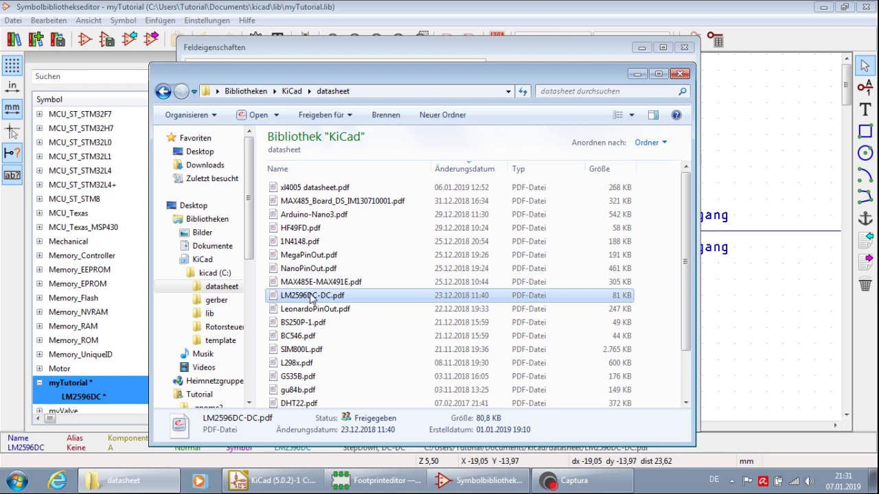
click(311, 297)
key(End)
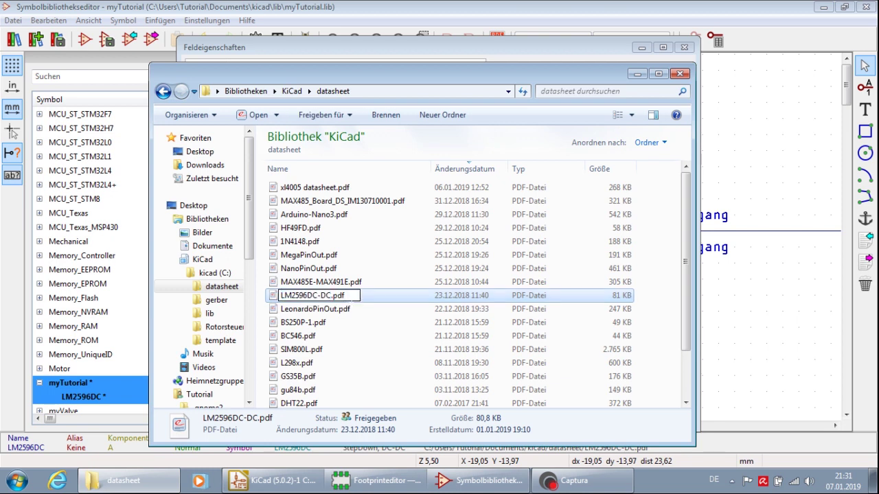
key(ctrl+a)
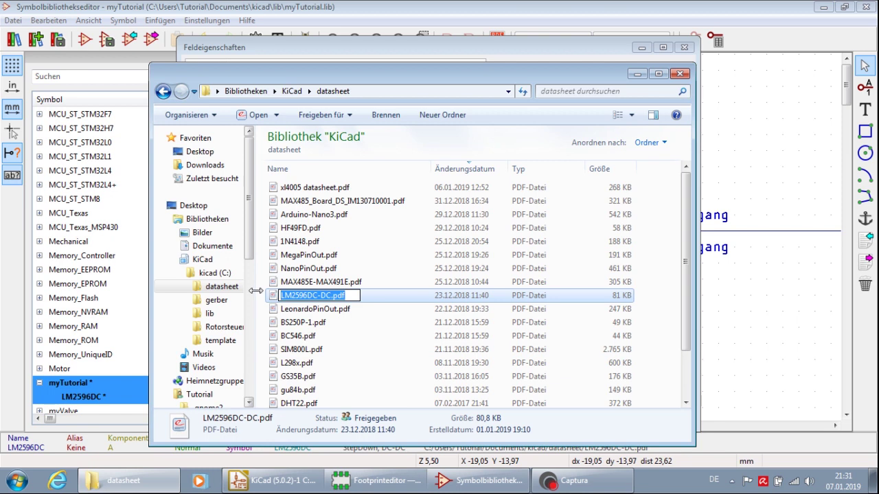
key(Return)
key(Return)
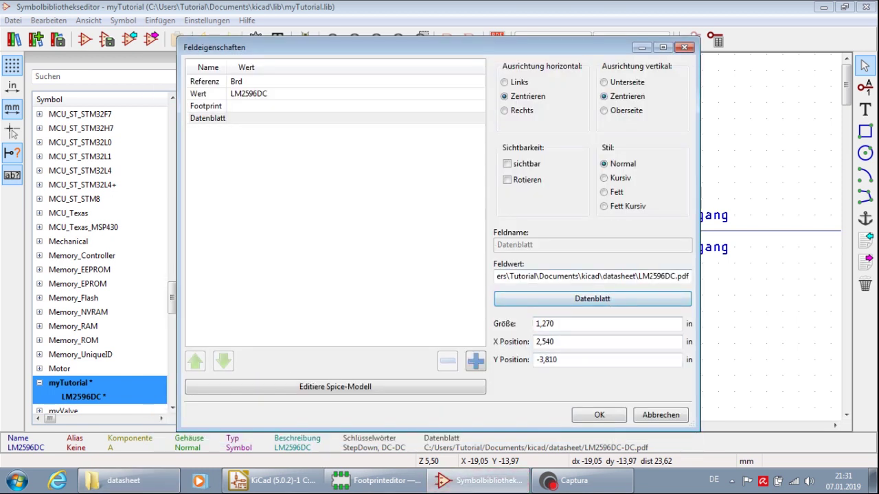
- Replace the file name in the Datenblatt path with LM2596DC-DC.pdf and open the datasheet to check the link
drag(639, 276, 701, 276)
click(689, 276)
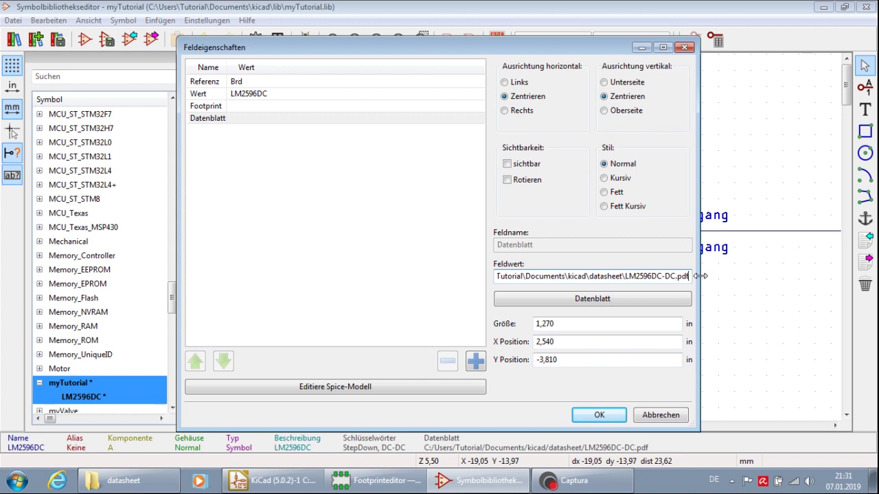
click(639, 305)
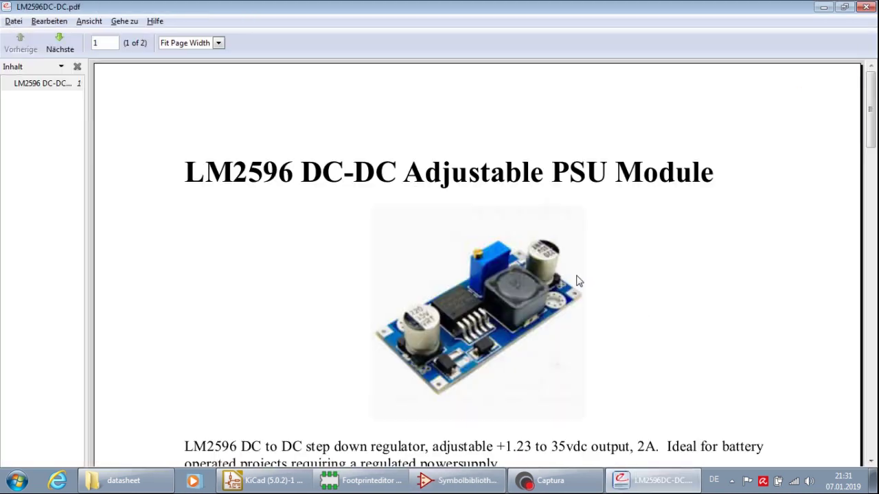
click(865, 7)
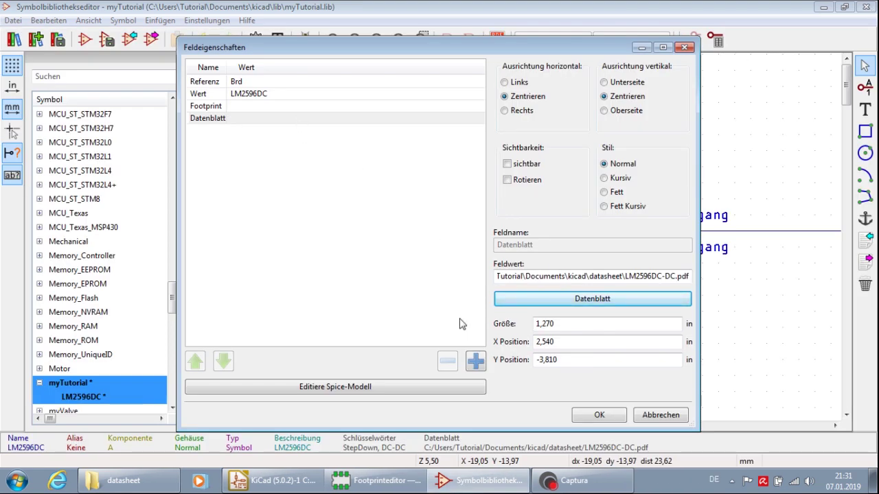
- Enter mytutorial:LM2596DC as the value of the symbol's Footprint field
click(314, 106)
click(314, 107)
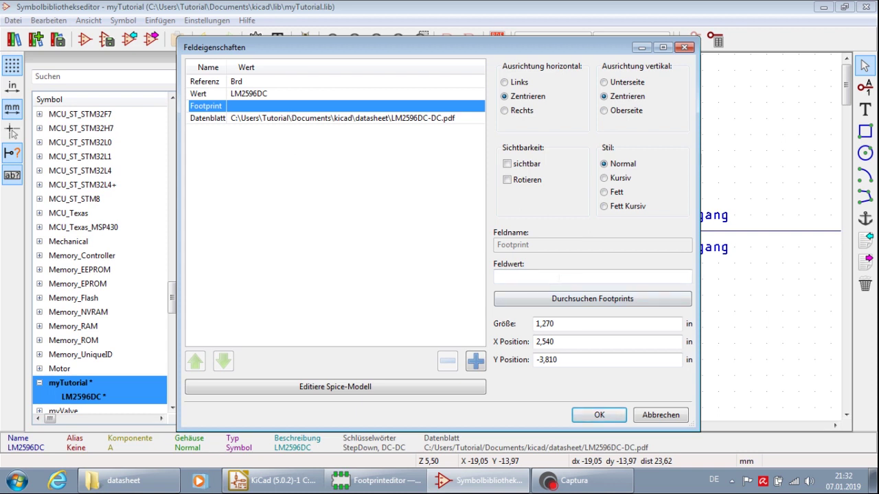
click(508, 276)
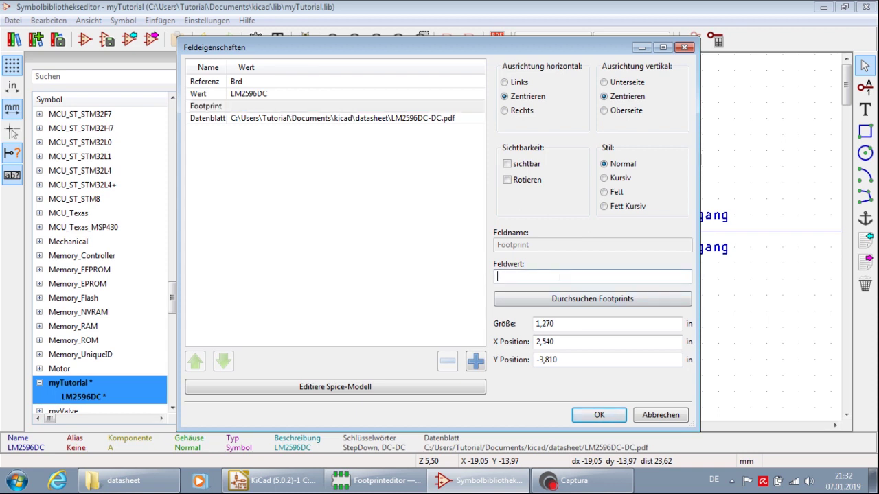
text(myto)
key(BackSpace)
key(BackSpace)
key(BackSpace)
text(utorial:LM25)
text(96DC)
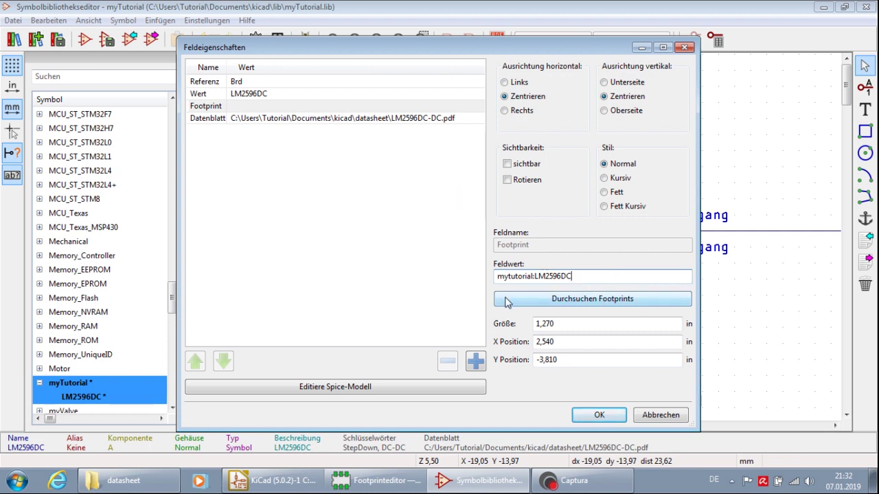
- Open the footprint browser for the Footprint field, enlarge its window and select the myTutorial library
click(567, 304)
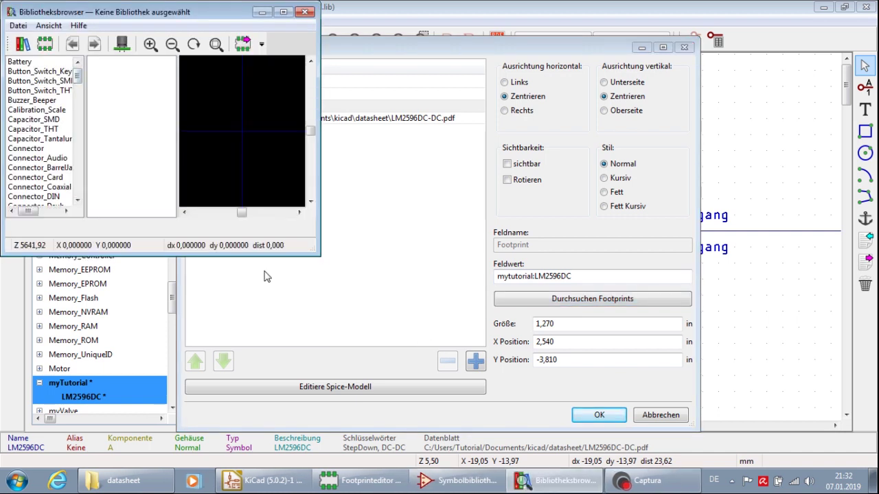
drag(320, 255, 574, 407)
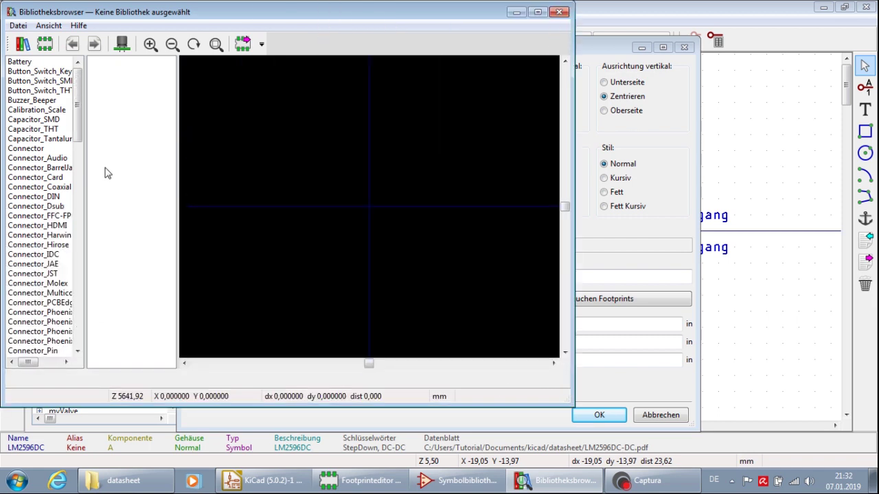
drag(79, 104, 79, 211)
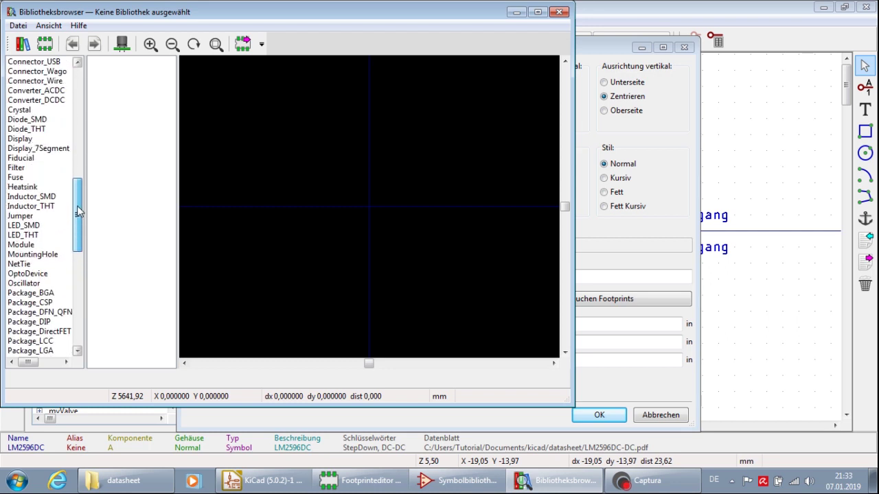
click(30, 255)
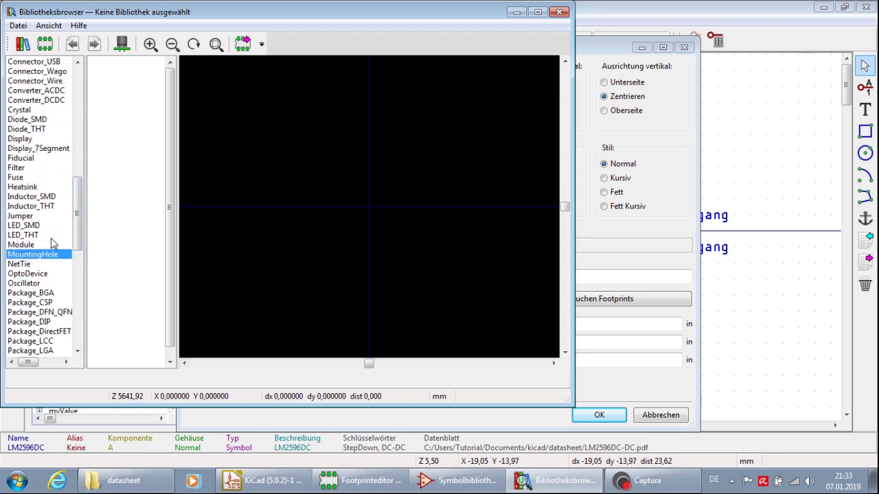
scroll(55, 240, up, 6)
scroll(56, 232, up, 9)
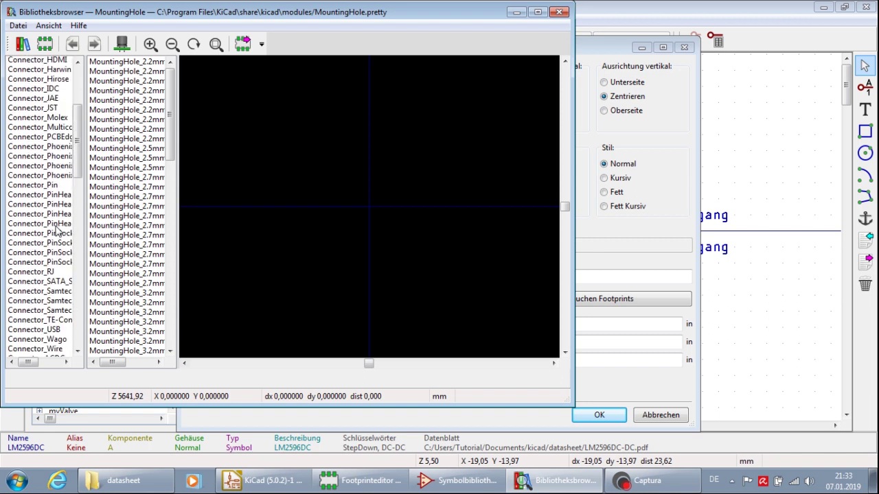
scroll(58, 232, down, 10)
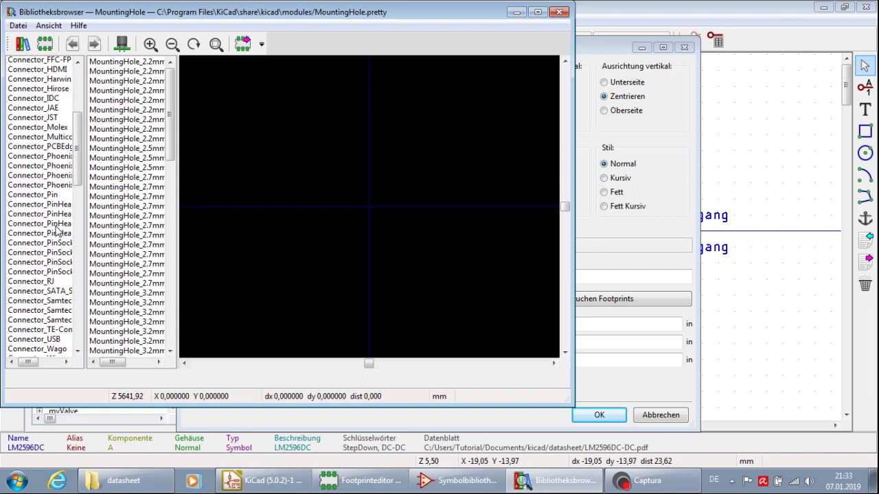
scroll(43, 236, down, 4)
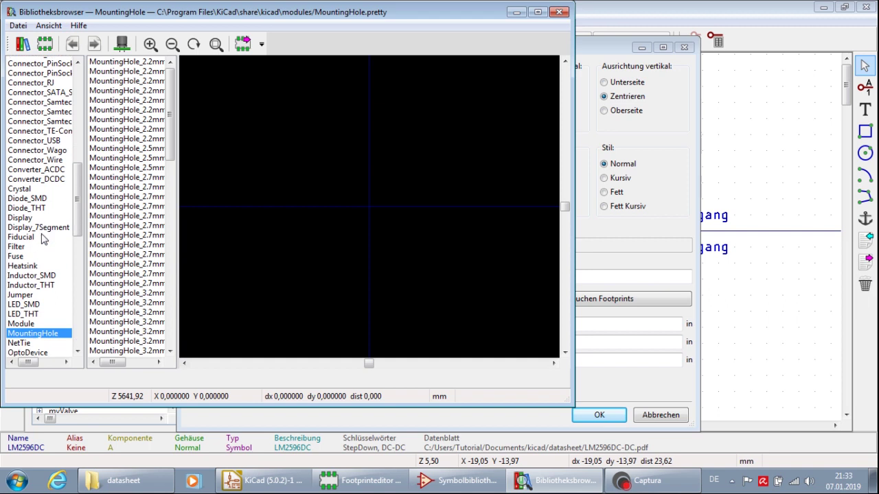
scroll(42, 236, down, 12)
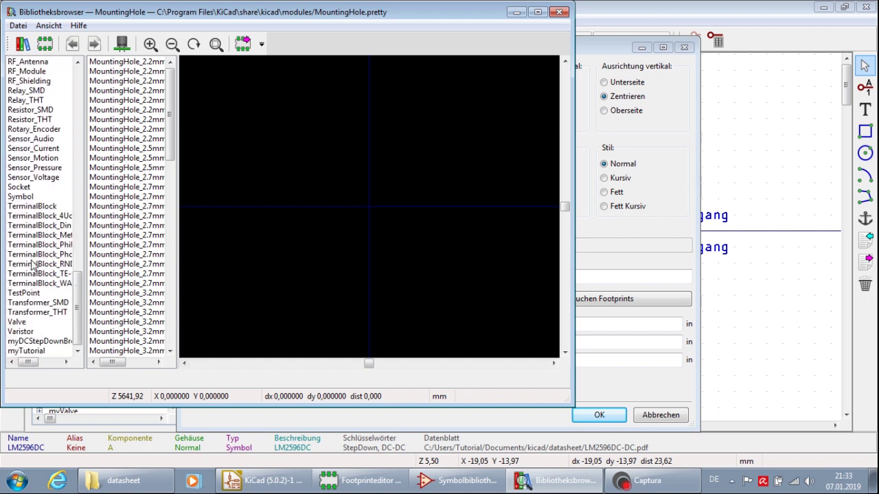
click(26, 351)
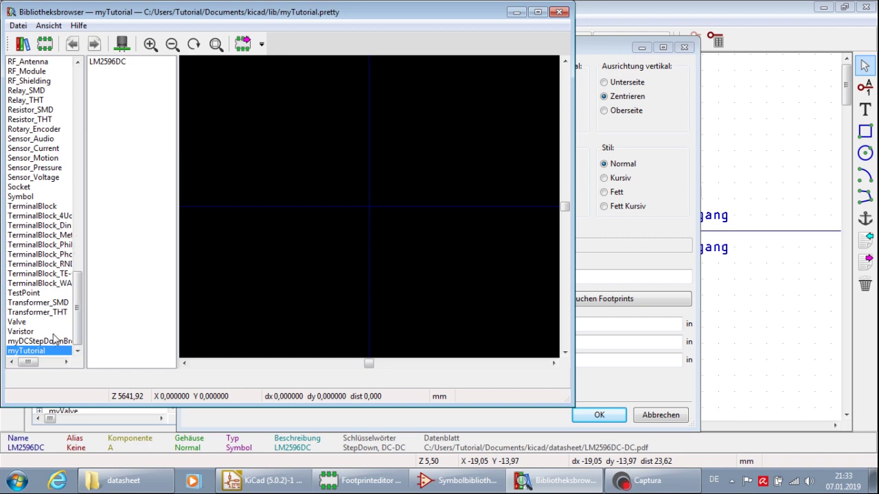
- Assign the LM2596DC footprint from the myTutorial library to the Footprint field and apply the field properties
click(110, 61)
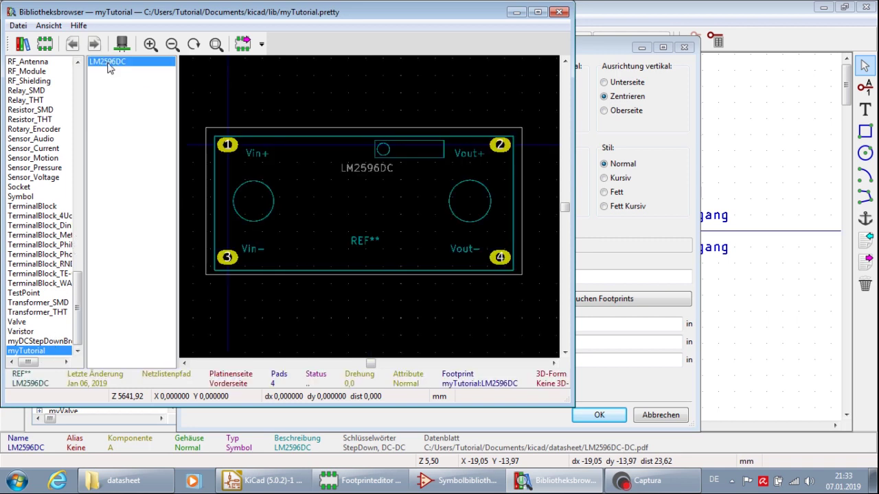
double_click(112, 63)
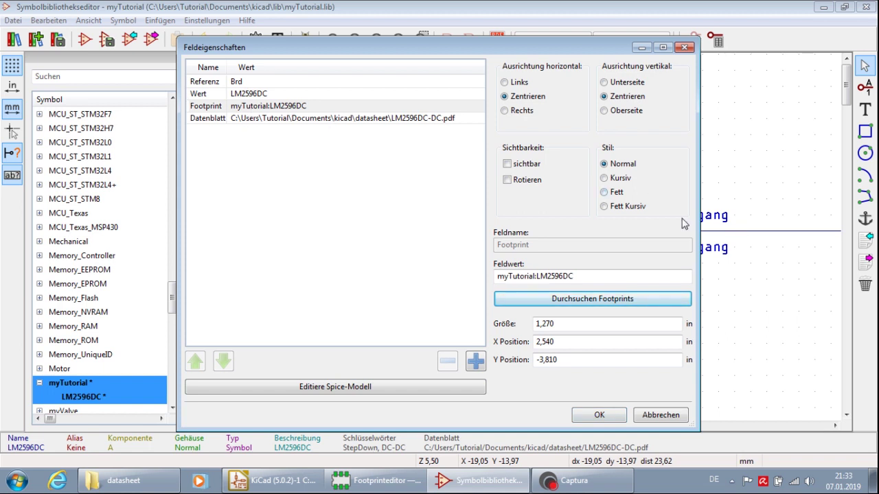
key(shift+Tab)
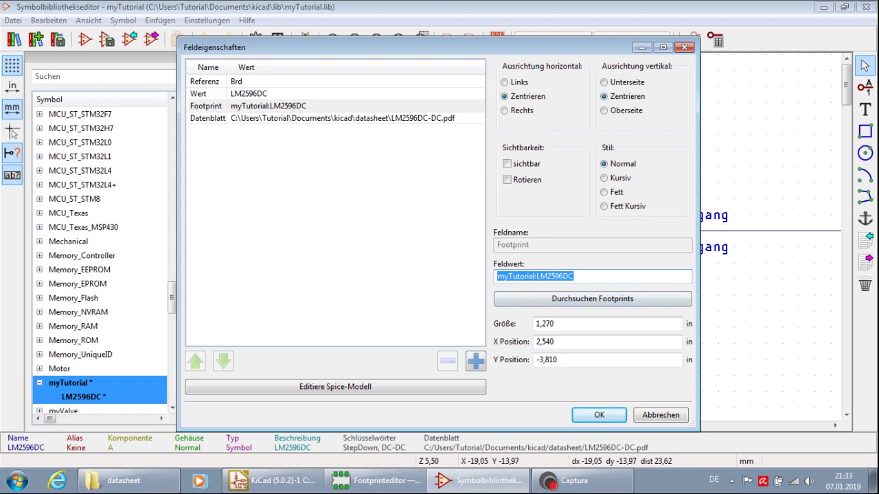
click(573, 275)
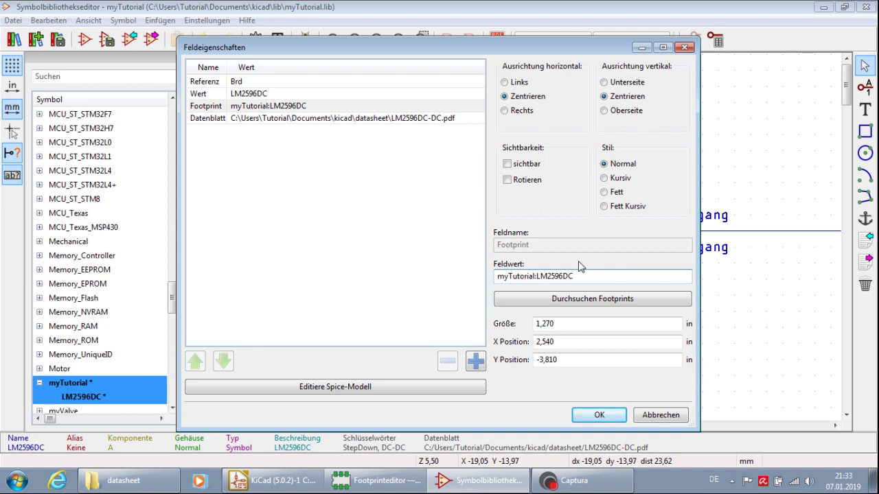
click(596, 417)
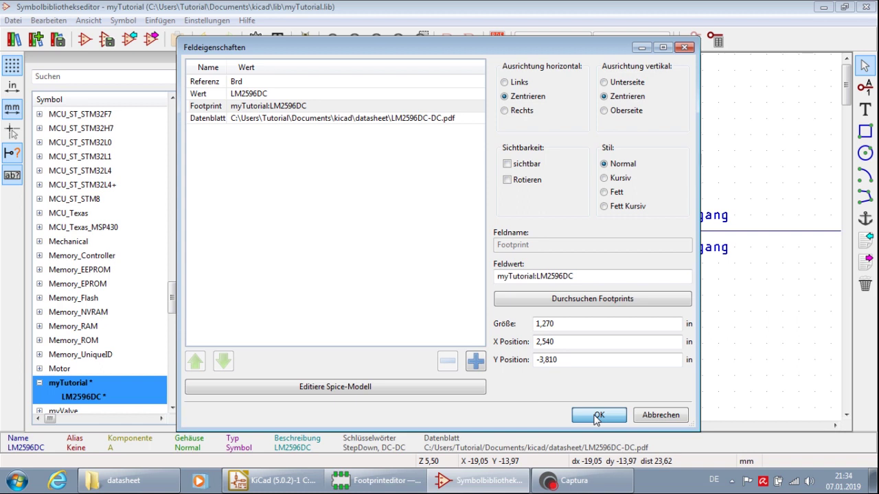
click(596, 415)
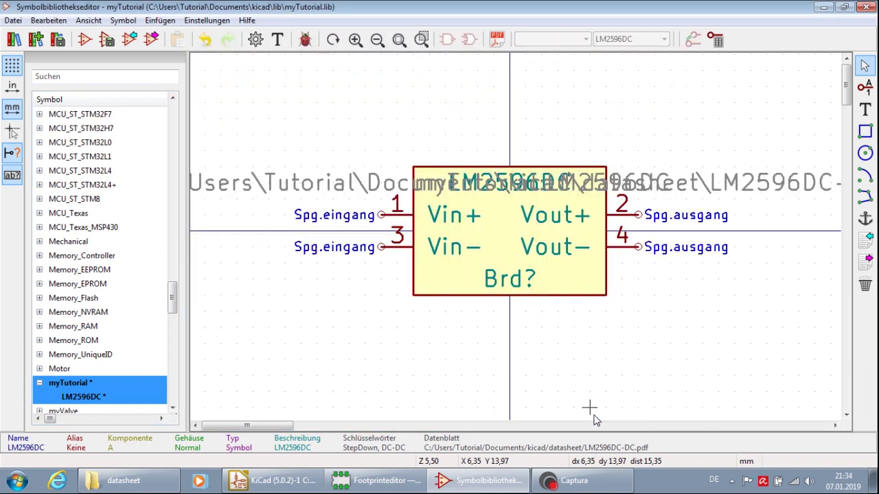
- Move the datasheet path text below the symbol body and place the footprint text beneath it
scroll(512, 235, down, 1)
scroll(510, 233, up, 1)
scroll(508, 232, down, 1)
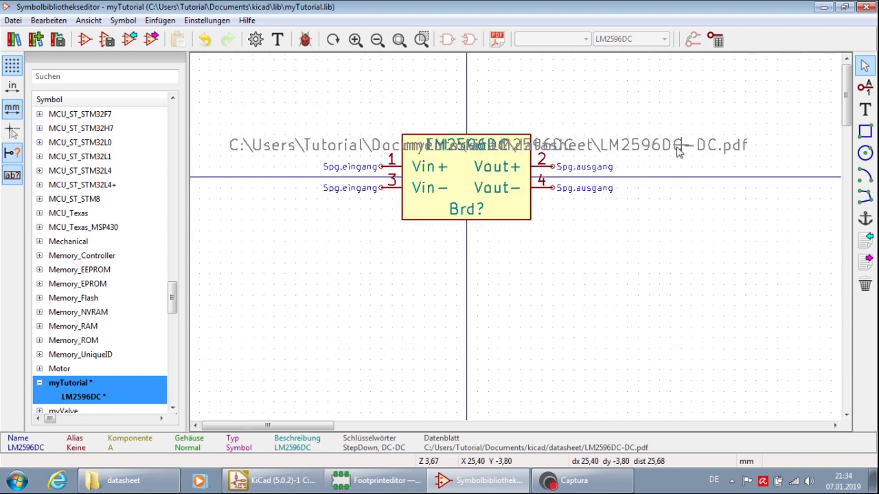
drag(678, 151, 480, 255)
drag(564, 153, 481, 283)
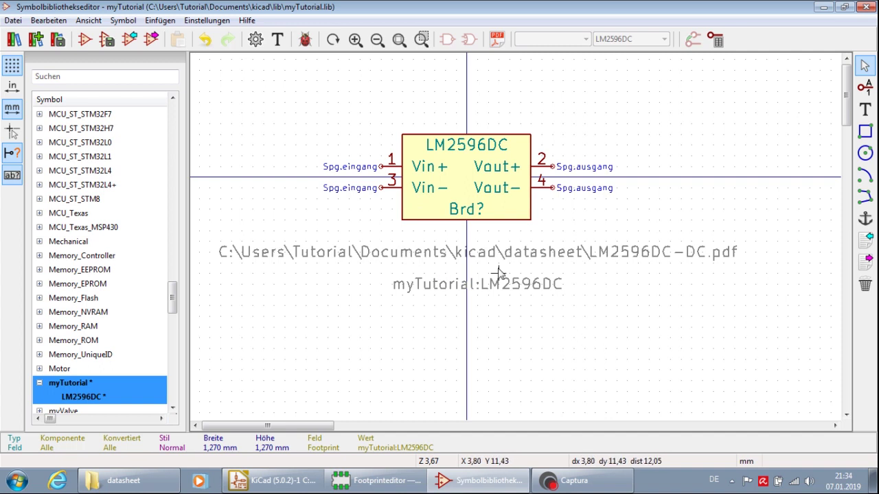
- Save the LM2596DC symbol, then close the symbol editor and the datasheet folder window
click(106, 39)
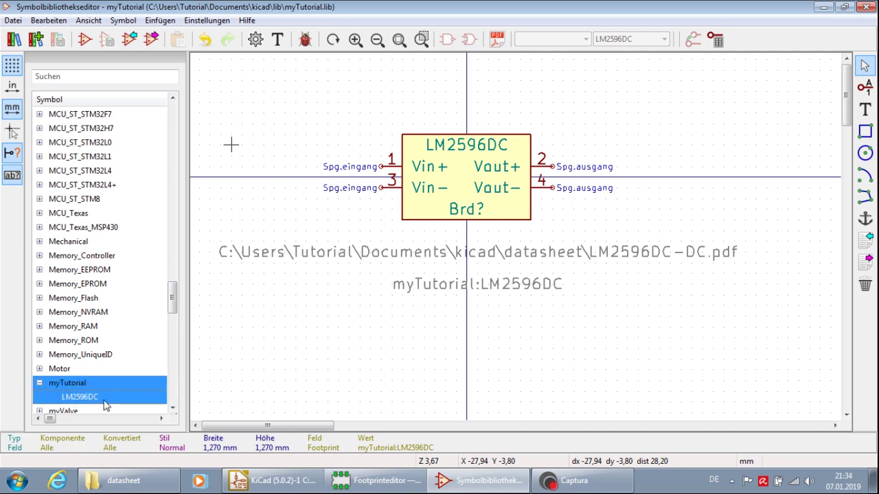
click(867, 8)
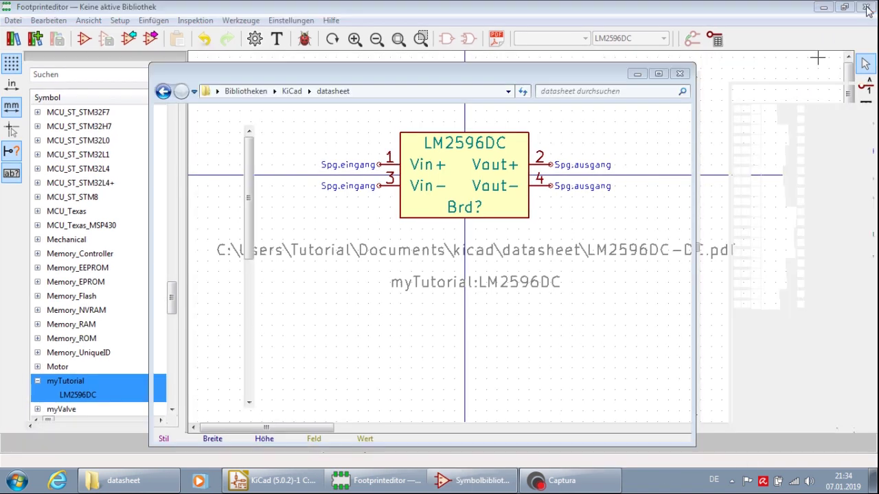
click(679, 74)
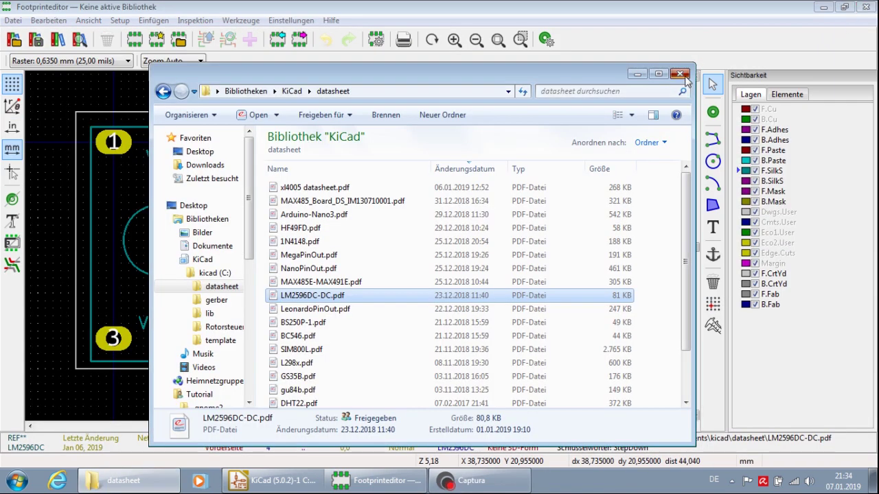
- Switch to the KiCad project window, open the RotorsteuerungSturm schematic and accept the rescue of the outdated StepDown symbol
click(175, 483)
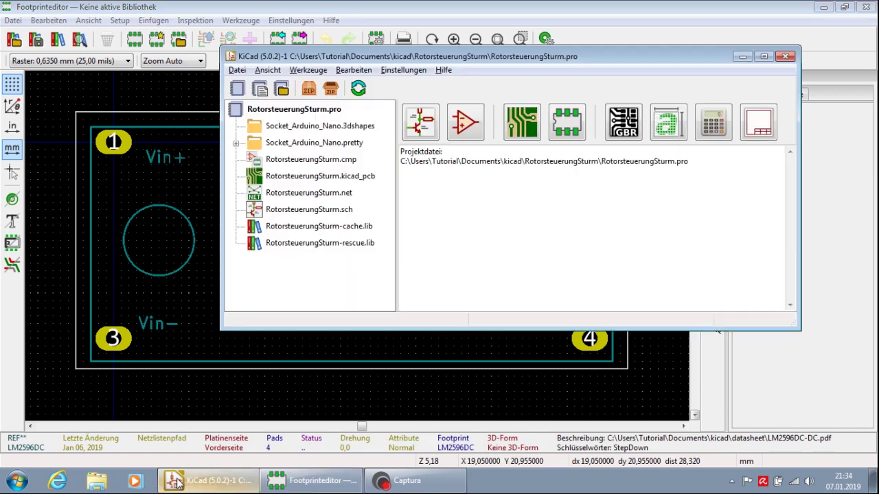
click(417, 127)
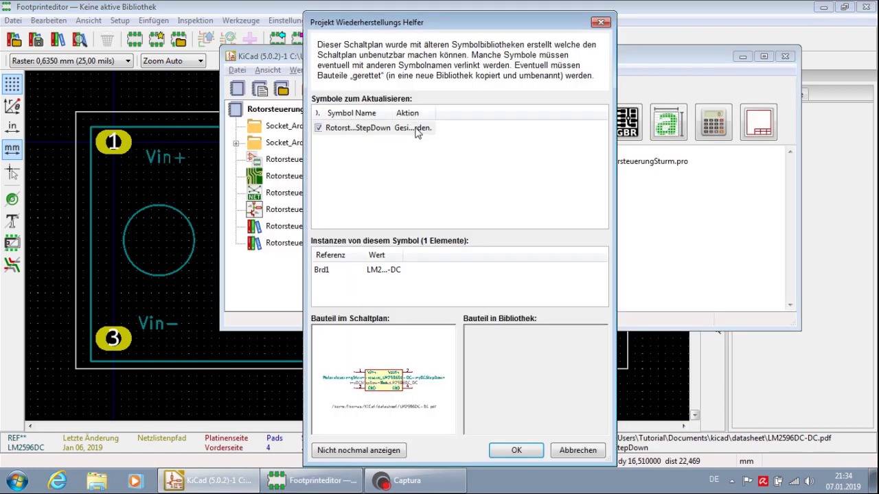
click(524, 456)
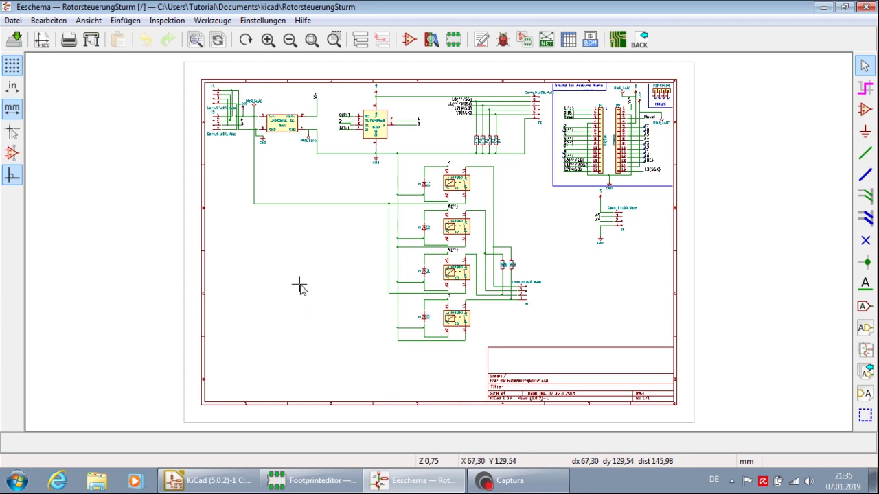
- Start adding a symbol to the schematic, search for lm25 and select LM2596DC from the myTutorial library
key(a)
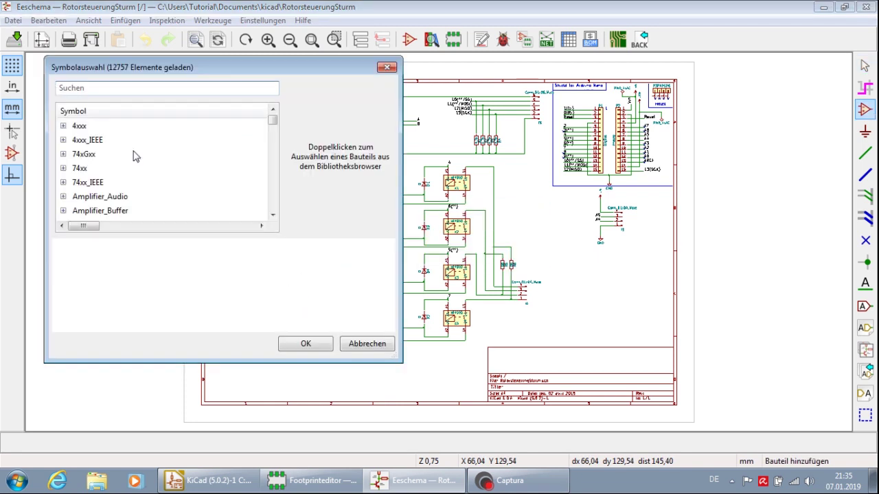
text(lm)
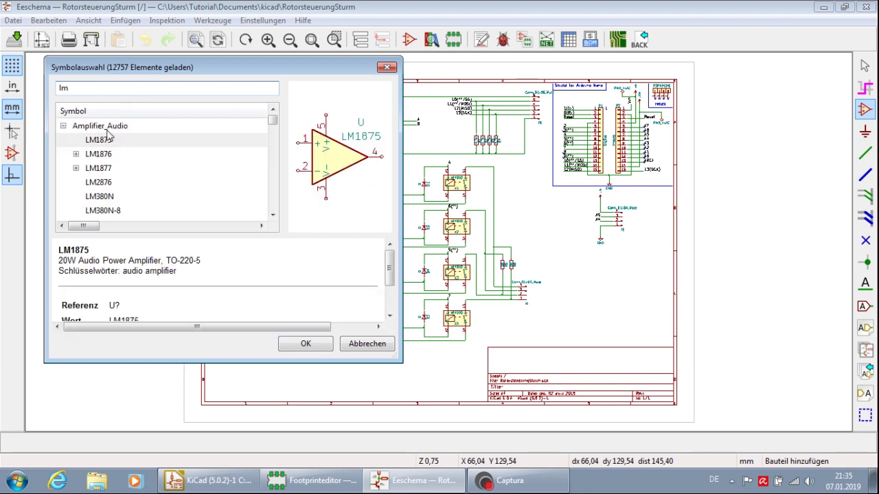
text(25)
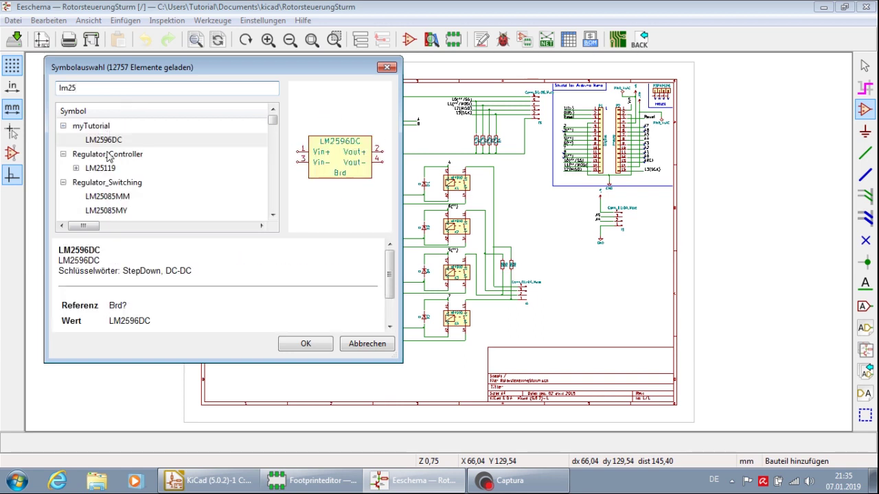
click(108, 142)
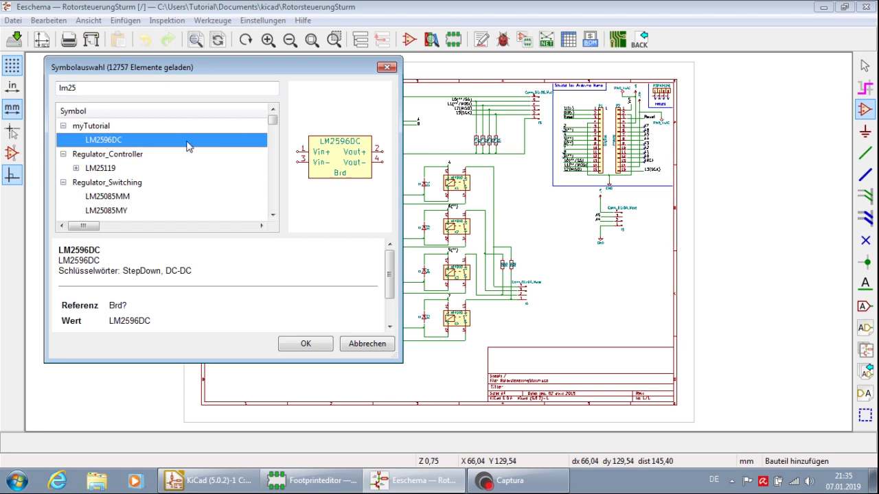